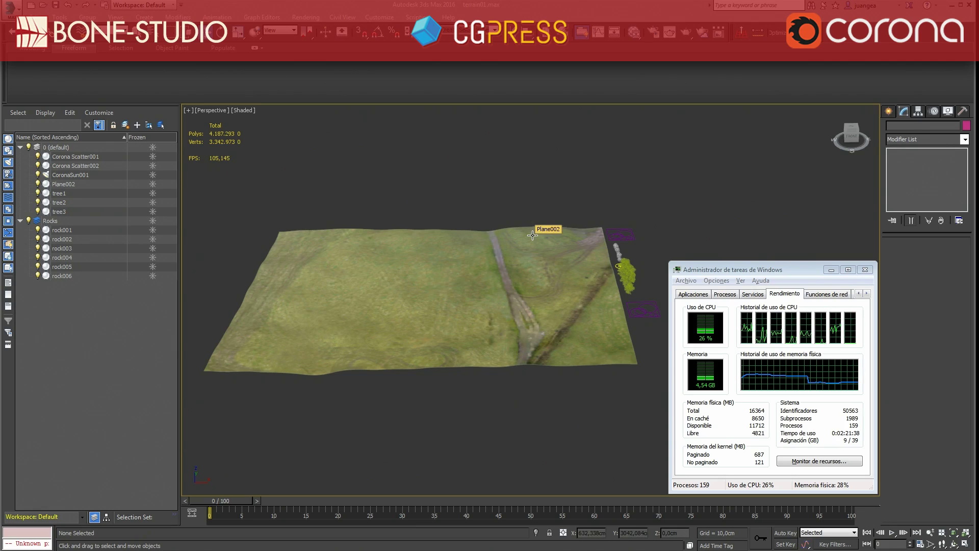
# Examine the terrain plane from several angles, along with the trees, rocks and scatter objects beside its edge.
pyautogui.keyDown('alt'); pyautogui.moveTo(552, 289); pyautogui.dragTo(463, 301, button='middle'); pyautogui.keyUp('alt')
pyautogui.keyDown('alt'); pyautogui.moveTo(540, 384); pyautogui.dragTo(458, 216, button='middle'); pyautogui.keyUp('alt')
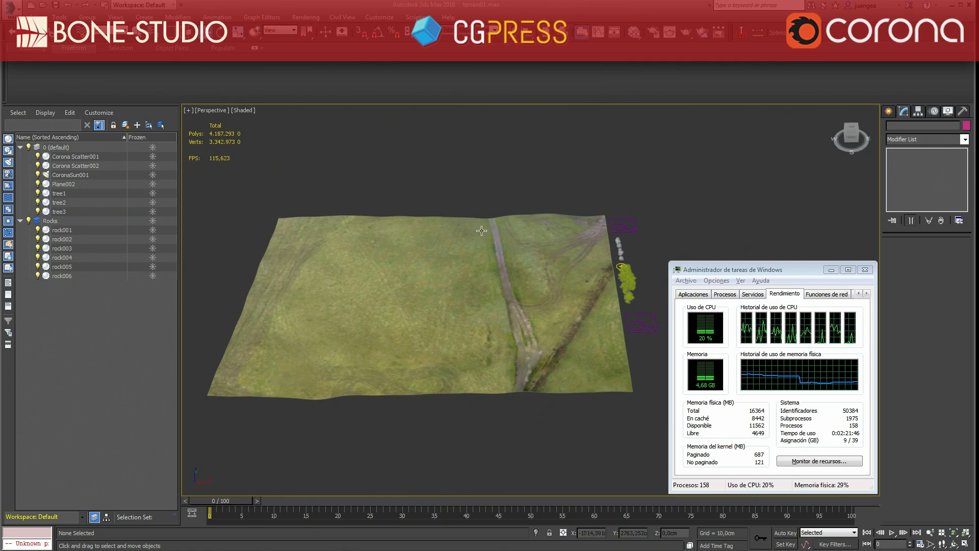
pyautogui.click(390, 267)
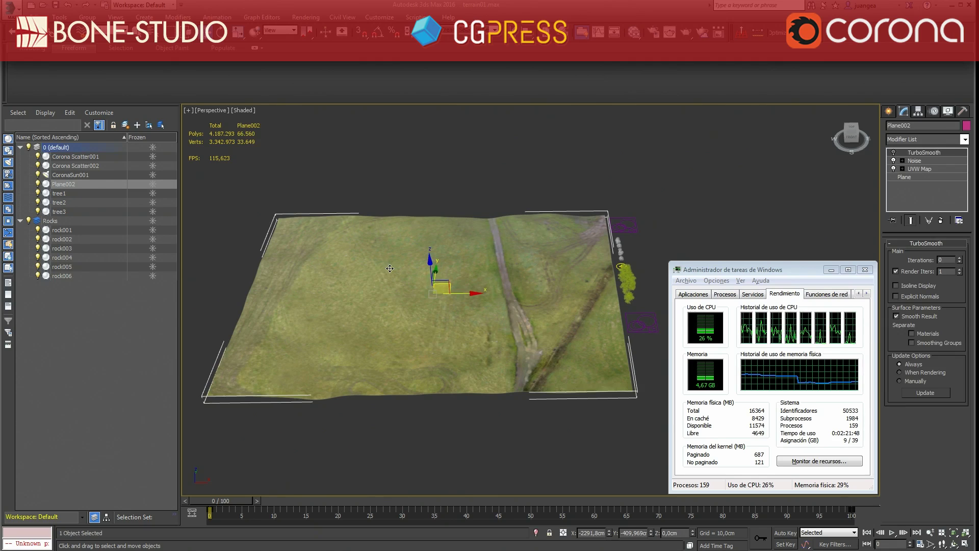
pyautogui.moveTo(401, 279); pyautogui.dragTo(424, 302, button='middle')
pyautogui.keyDown('alt'); pyautogui.moveTo(491, 369); pyautogui.dragTo(563, 210, button='middle'); pyautogui.keyUp('alt')
pyautogui.scroll(2, 563, 209)
pyautogui.keyDown('alt'); pyautogui.moveTo(509, 264); pyautogui.dragTo(494, 334, button='middle'); pyautogui.keyUp('alt')
pyautogui.moveTo(549, 366); pyautogui.dragTo(499, 360, button='middle')
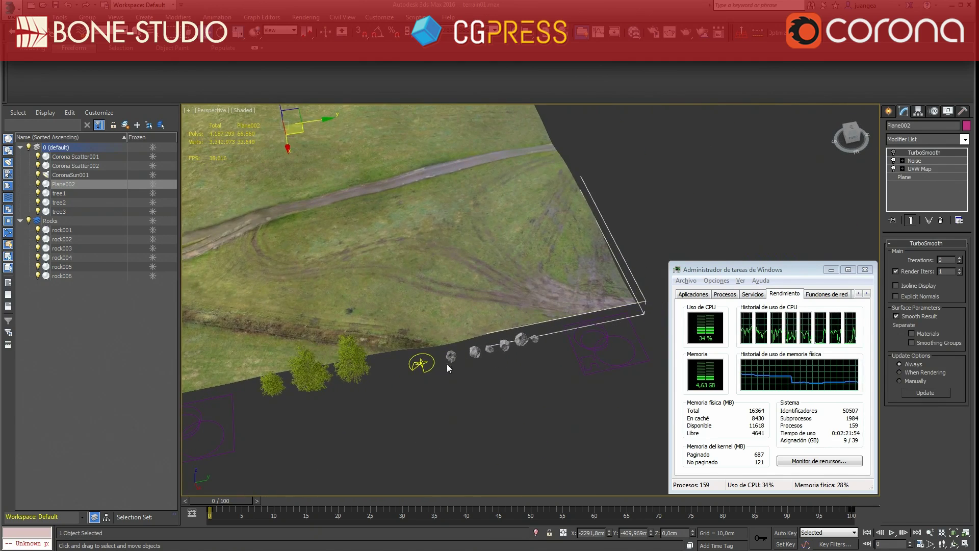
pyautogui.keyDown('alt'); pyautogui.moveTo(518, 302); pyautogui.dragTo(423, 240, button='middle'); pyautogui.keyUp('alt')
pyautogui.press('z')
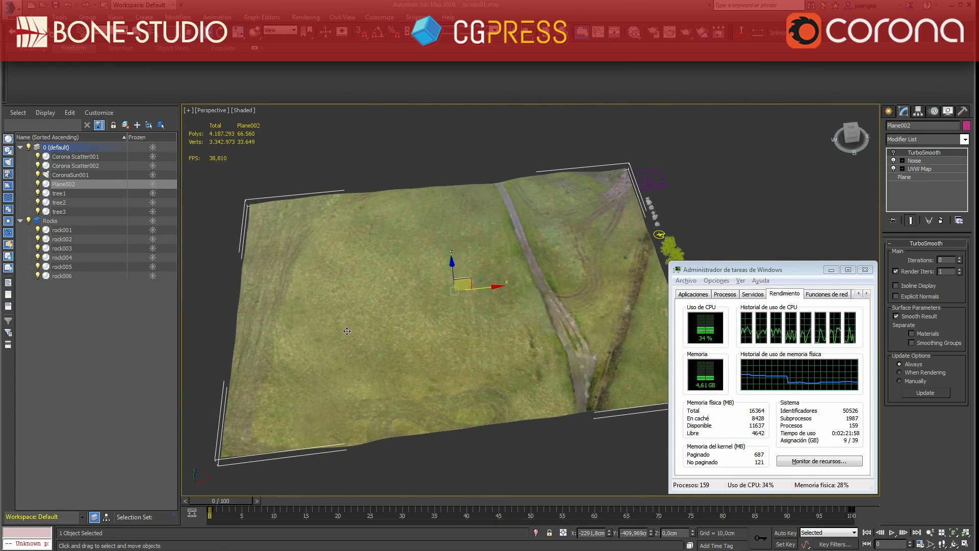
pyautogui.moveTo(656, 260); pyautogui.dragTo(541, 317, button='middle')
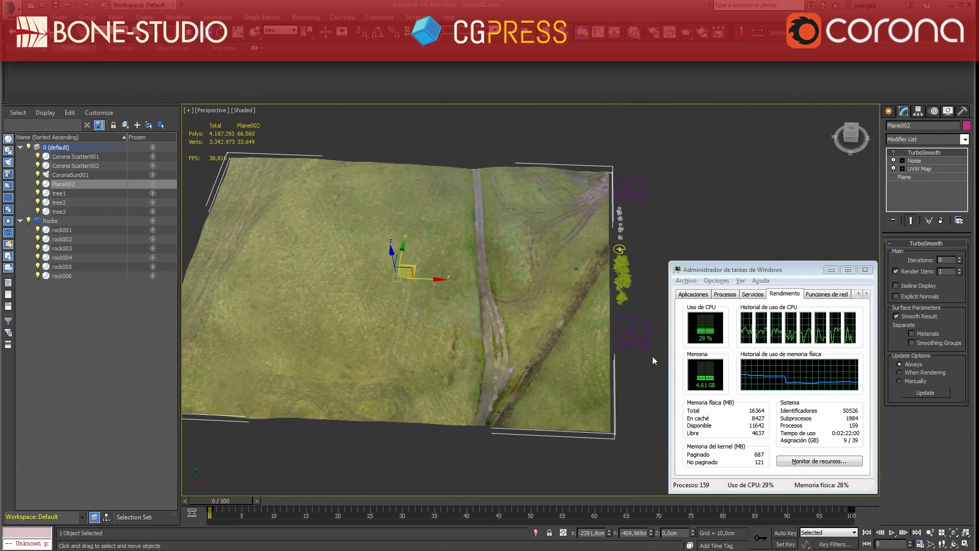
pyautogui.click(652, 368)
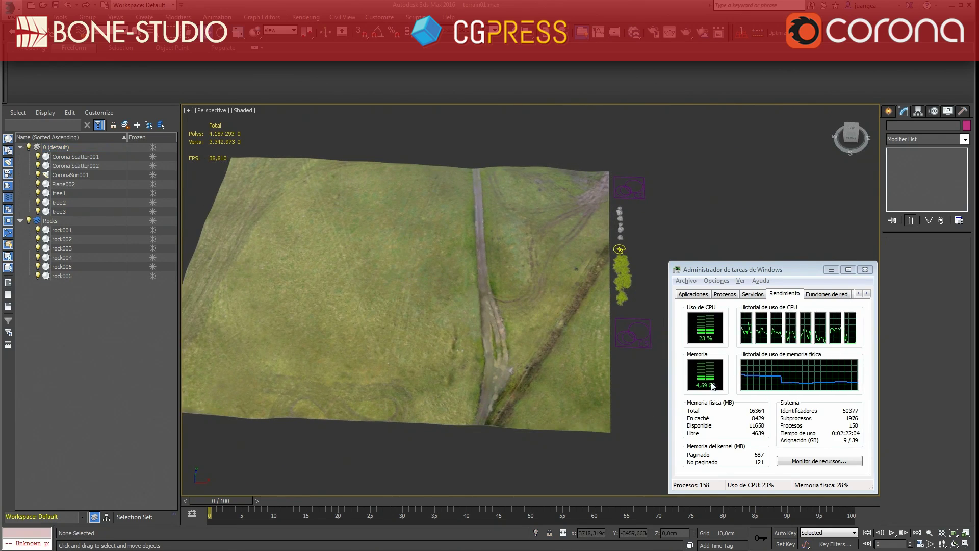
pyautogui.moveTo(454, 314)
pyautogui.mouseDown(button='middle')
pyautogui.moveTo(494, 304)
pyautogui.moveTo(471, 309)
pyautogui.mouseUp(button='middle')
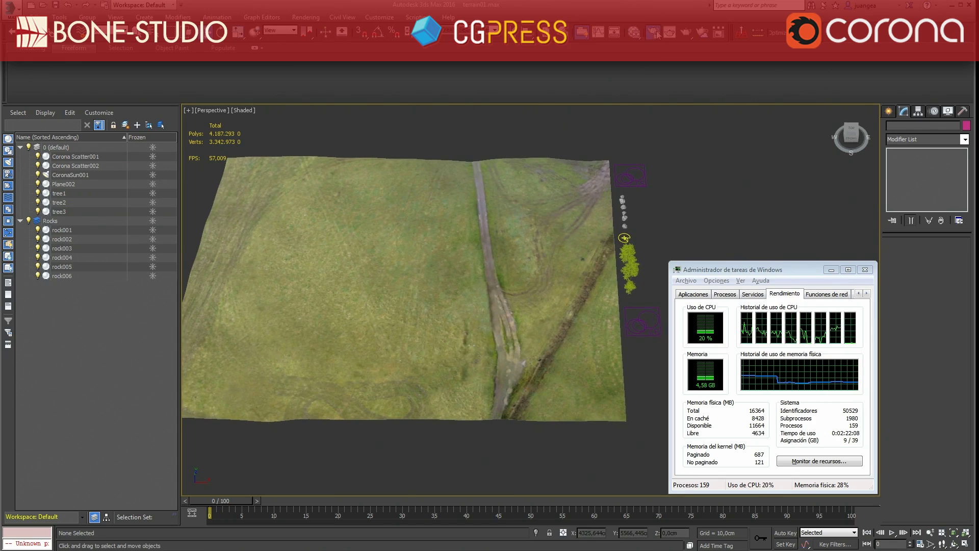
# Start Corona interactive rendering of the perspective view from the render setup and move the frame buffer clear of the settings.
pyautogui.press('F10')
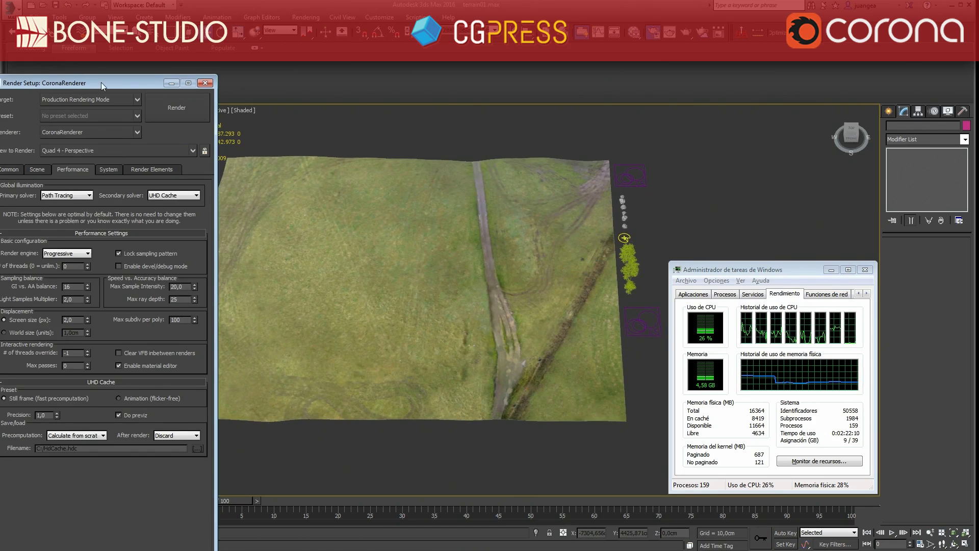
pyautogui.moveTo(101, 82); pyautogui.dragTo(168, 48)
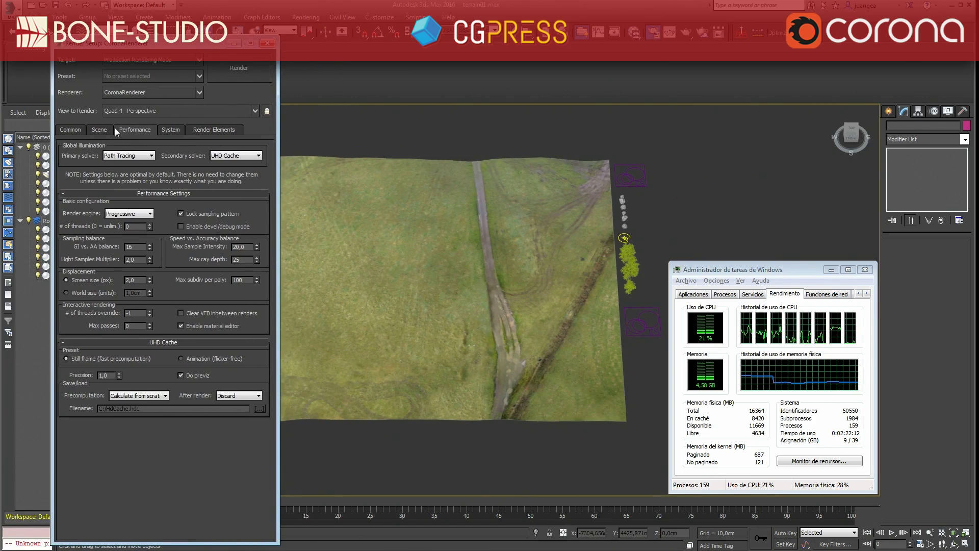
pyautogui.click(100, 129)
pyautogui.click(213, 161)
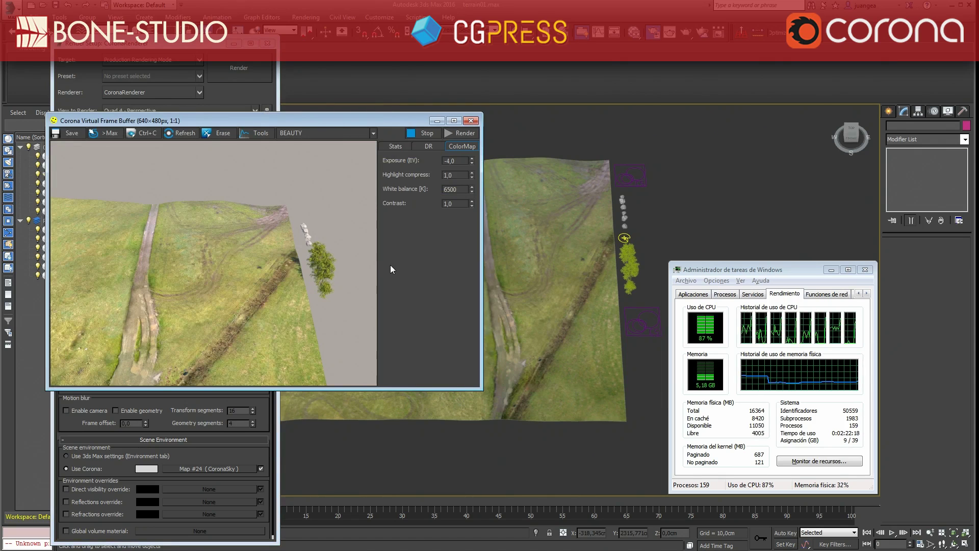
pyautogui.moveTo(357, 121); pyautogui.dragTo(491, 117)
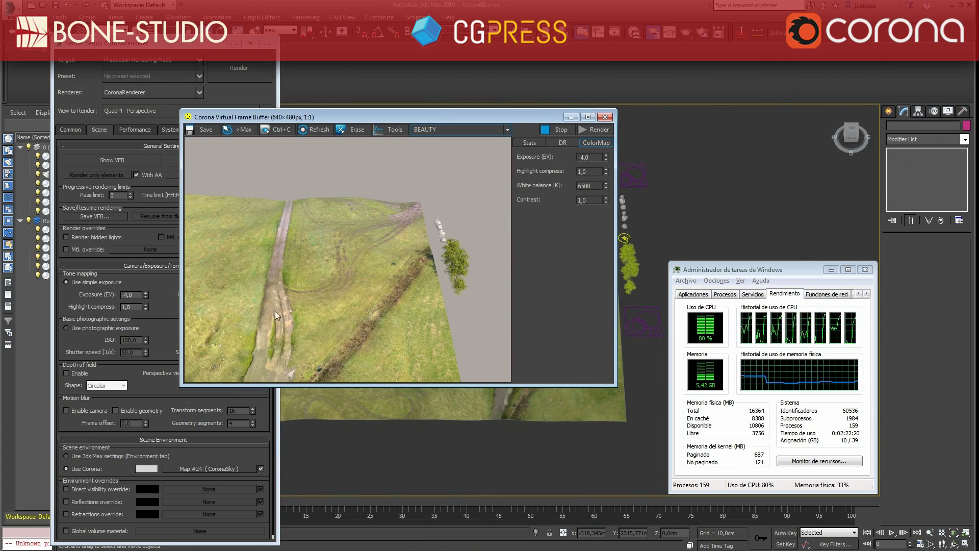
# Reposition the frame buffer and reframe the terrain to check how the interactive render follows the view.
pyautogui.click(98, 131)
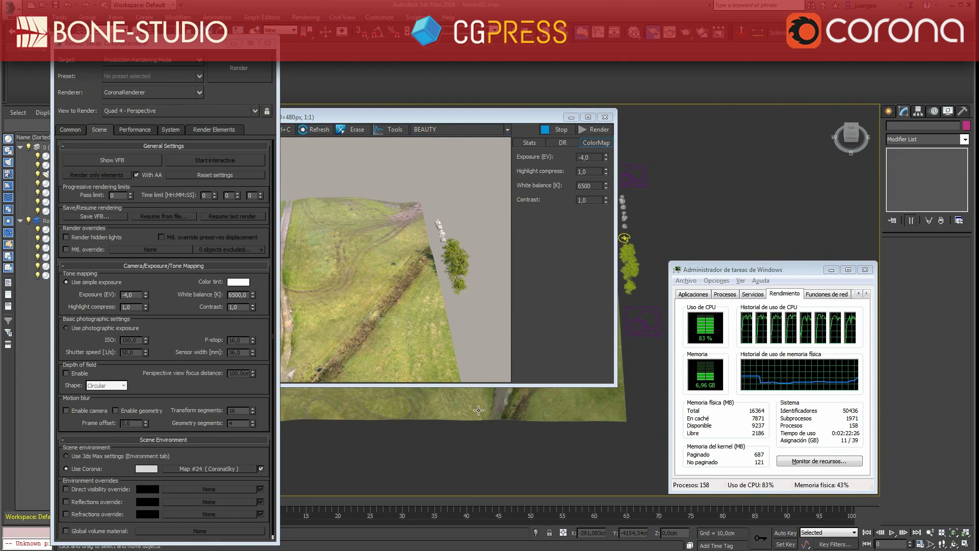
pyautogui.moveTo(467, 414); pyautogui.dragTo(466, 414, button='middle')
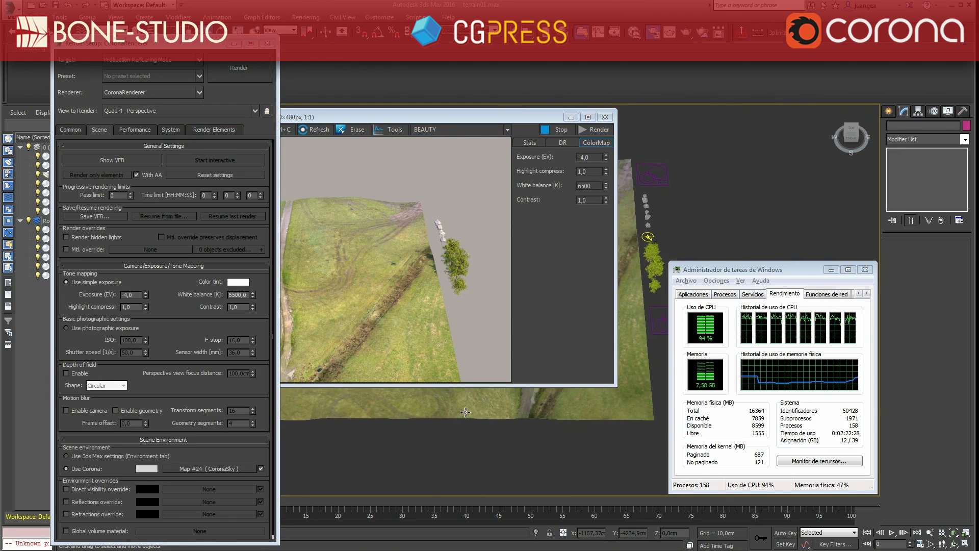
pyautogui.click(492, 175)
pyautogui.moveTo(426, 115); pyautogui.dragTo(477, 61)
pyautogui.moveTo(392, 400); pyautogui.dragTo(350, 418, button='middle')
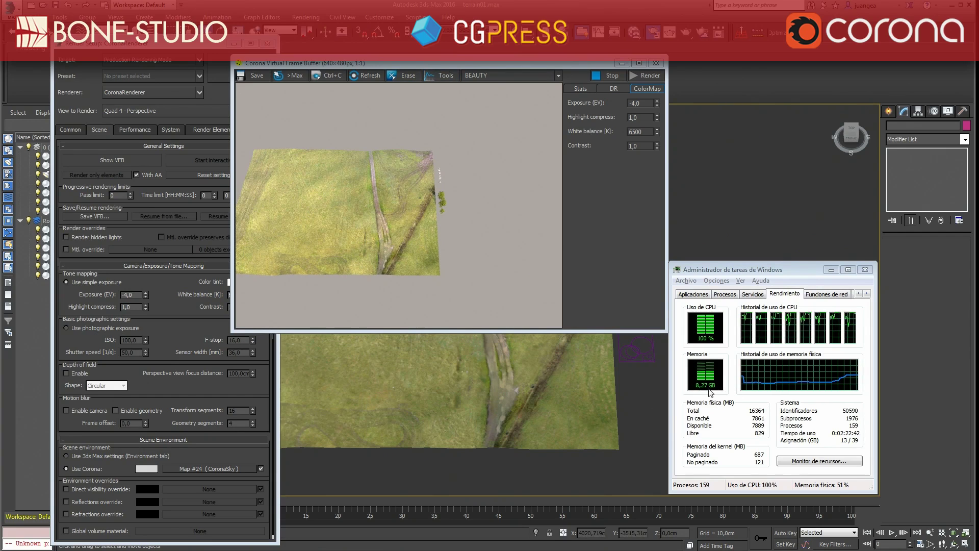
pyautogui.moveTo(511, 67); pyautogui.dragTo(413, 67)
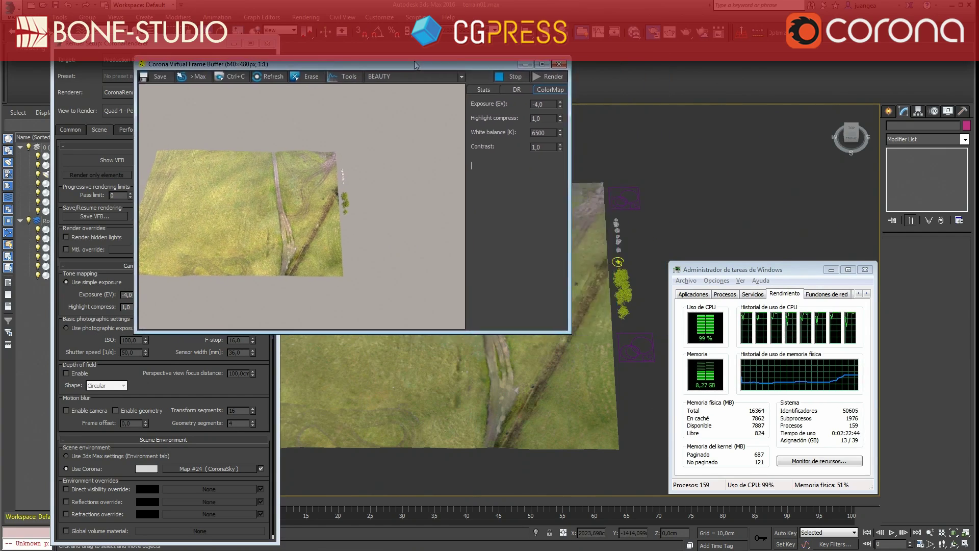
pyautogui.keyDown('alt'); pyautogui.moveTo(535, 357); pyautogui.dragTo(426, 352, button='middle'); pyautogui.keyUp('alt')
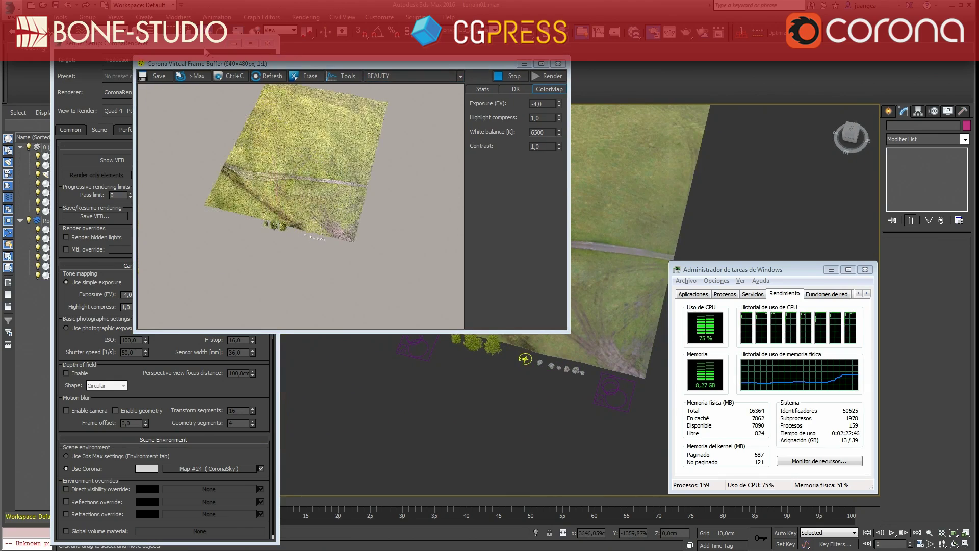
# Close the render setup window and move the frame buffer so more of the terrain viewport is exposed.
pyautogui.moveTo(204, 49); pyautogui.dragTo(221, 169)
pyautogui.click(284, 164)
pyautogui.moveTo(345, 63); pyautogui.dragTo(267, 225)
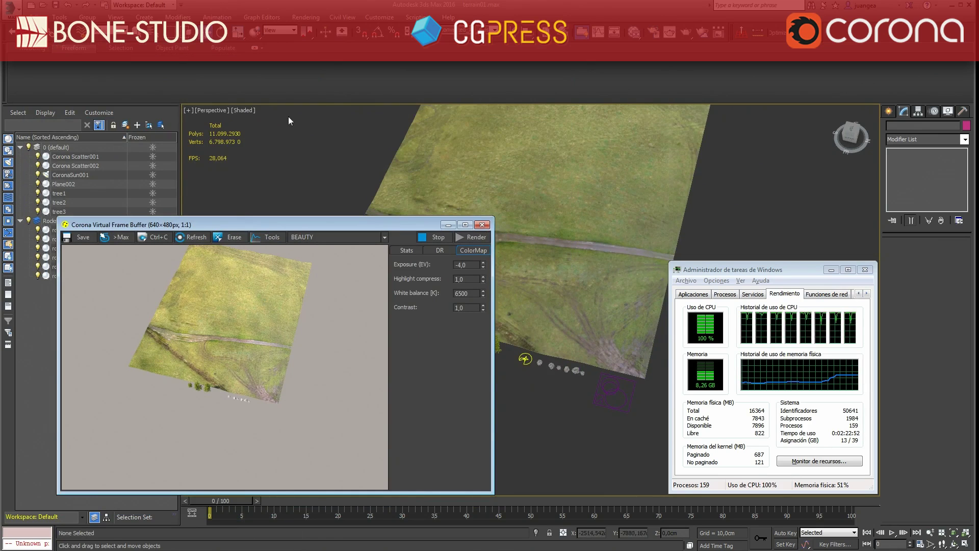
# Inspect the source trees and rocks beside the terrain up close and select the rock scatter, Corona Scatter002.
pyautogui.keyDown('alt'); pyautogui.moveTo(576, 372); pyautogui.dragTo(614, 332, button='middle'); pyautogui.keyUp('alt')
pyautogui.scroll(5, 603, 369)
pyautogui.scroll(1, 602, 368)
pyautogui.moveTo(603, 368); pyautogui.dragTo(530, 364, button='middle')
pyautogui.click(481, 181)
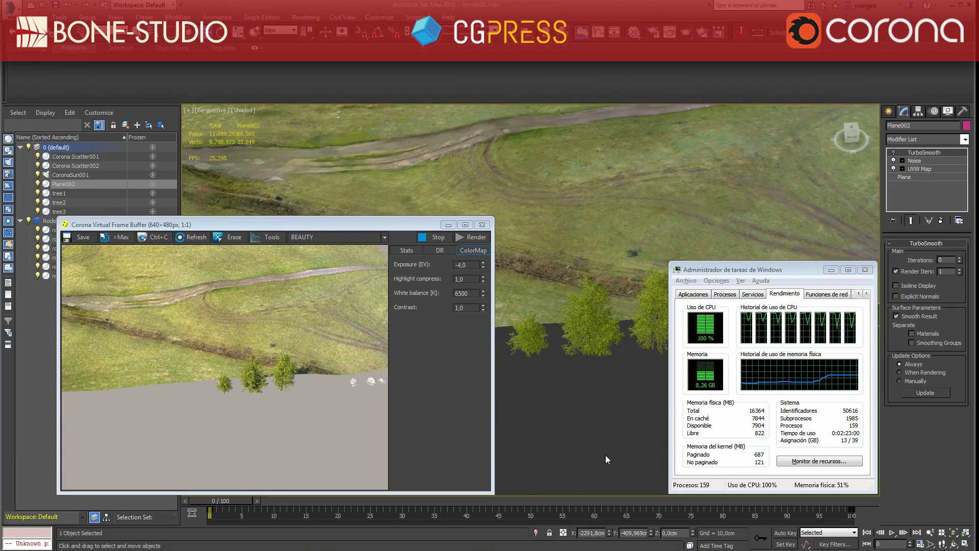
pyautogui.click(574, 405)
pyautogui.keyDown('alt'); pyautogui.moveTo(528, 323); pyautogui.dragTo(593, 388, button='middle'); pyautogui.keyUp('alt')
pyautogui.click(754, 213)
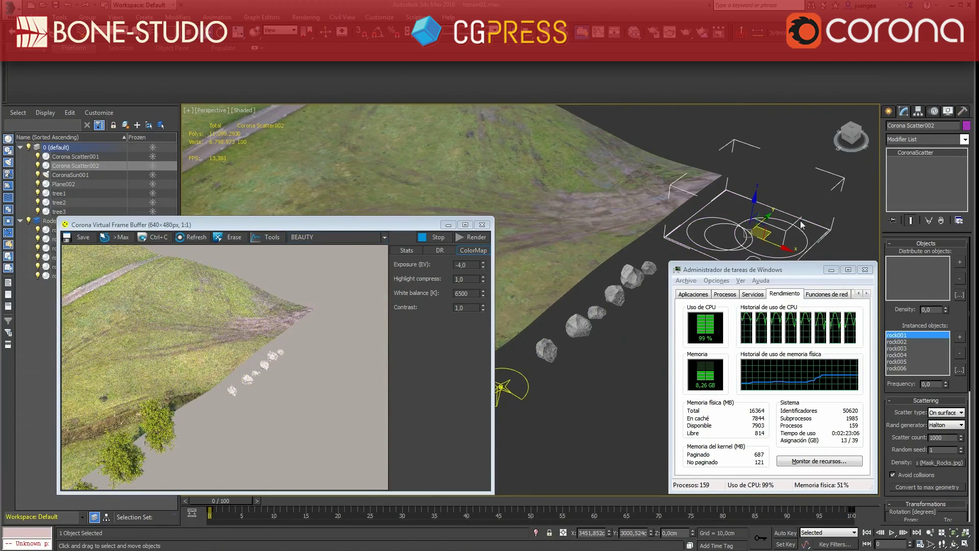
# View the Mask_Rocks bitmap image from the material editor, and close both the image and the editor.
pyautogui.click(567, 411)
pyautogui.press('m')
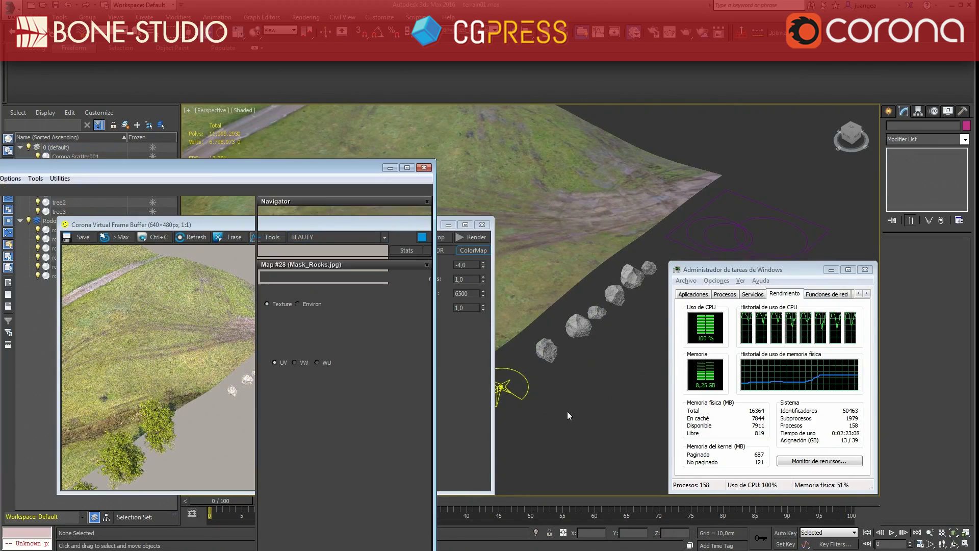
pyautogui.moveTo(204, 168); pyautogui.dragTo(348, 106)
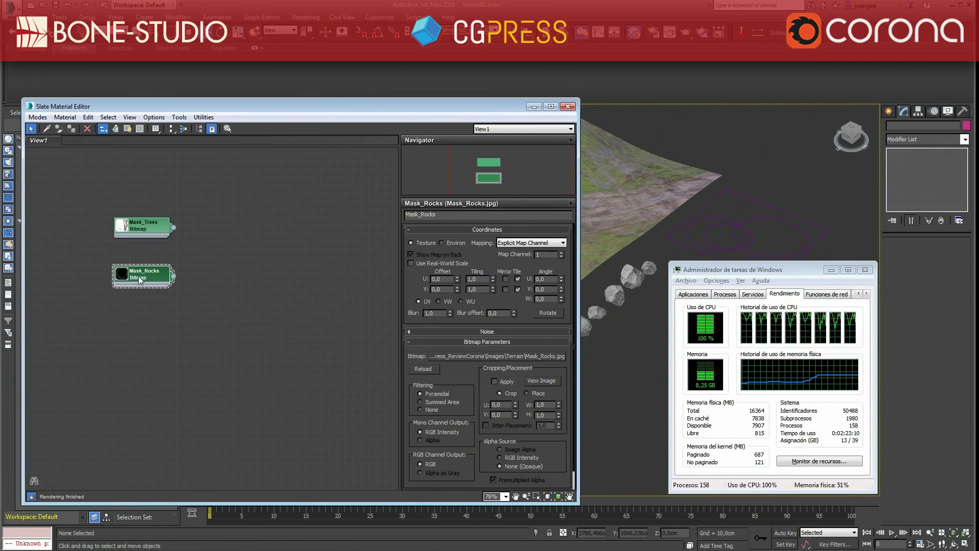
pyautogui.click(544, 381)
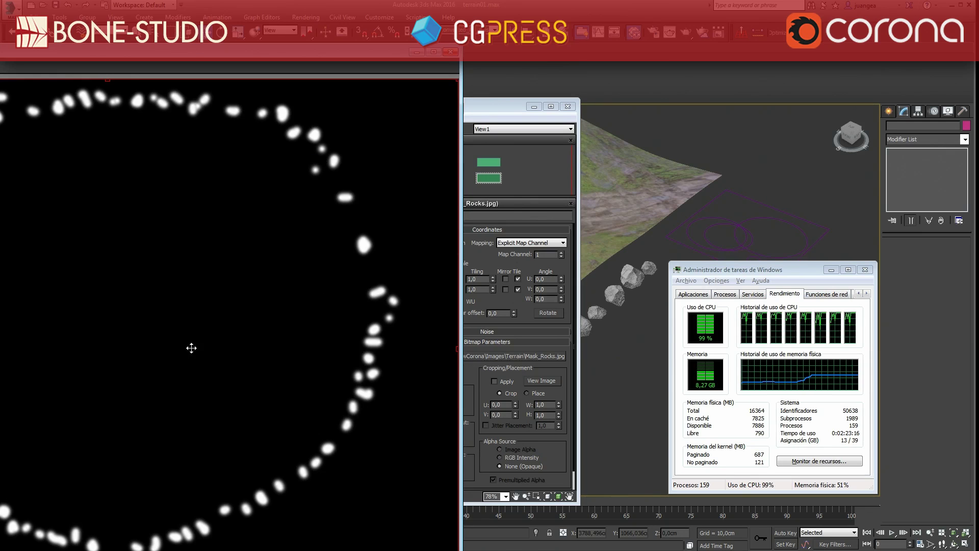
pyautogui.click(451, 52)
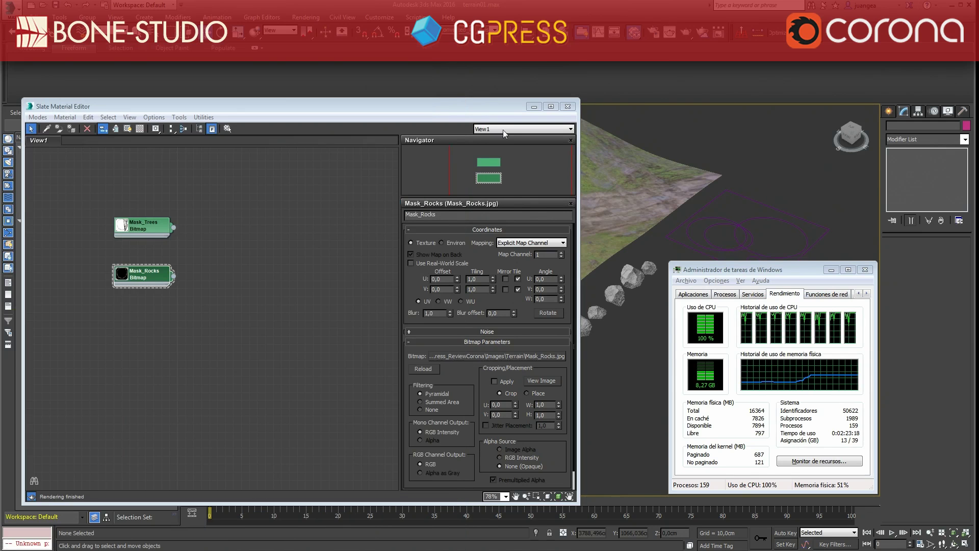
pyautogui.click(567, 106)
# Review the parameters of Corona Scatter002 and add the terrain Plane002 as its distribution surface.
pyautogui.click(759, 227)
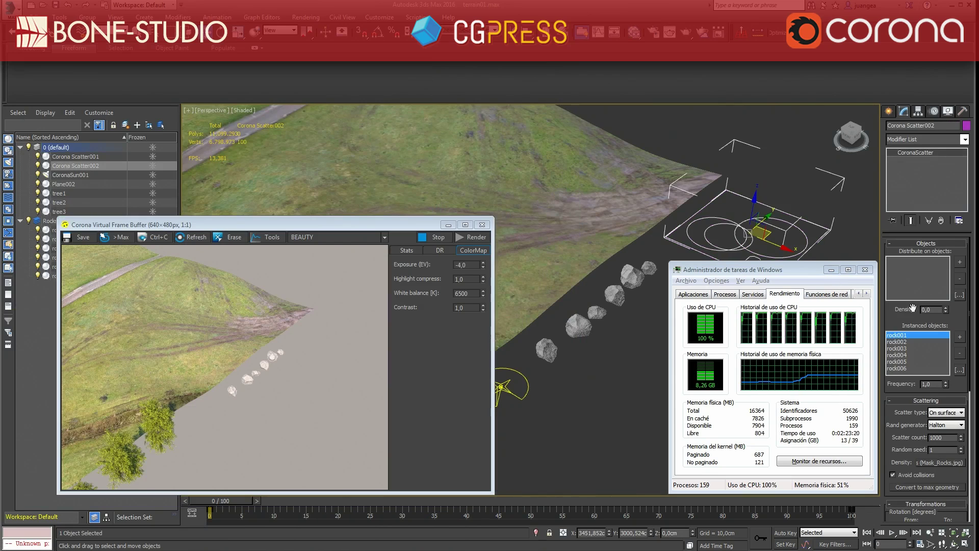
pyautogui.scroll(-3, 897, 426)
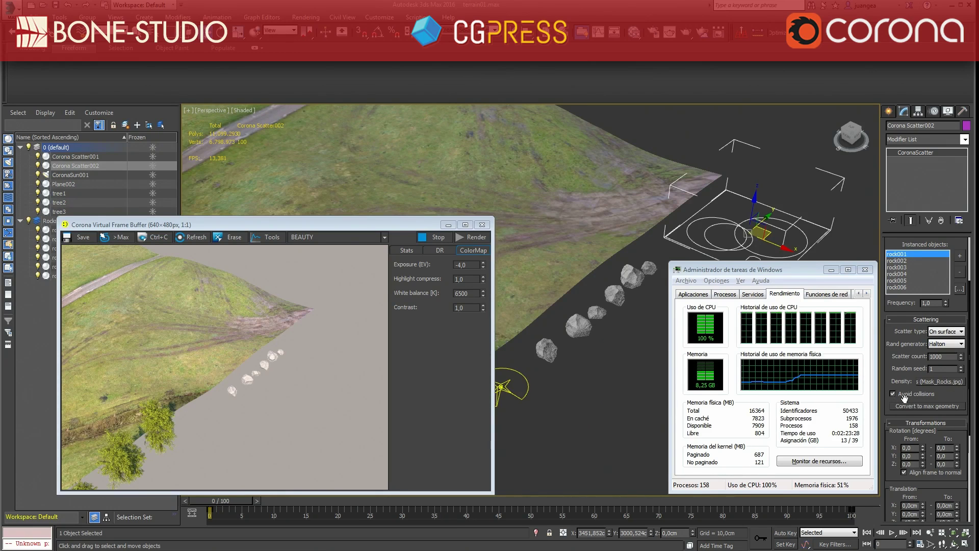
pyautogui.scroll(3, 896, 346)
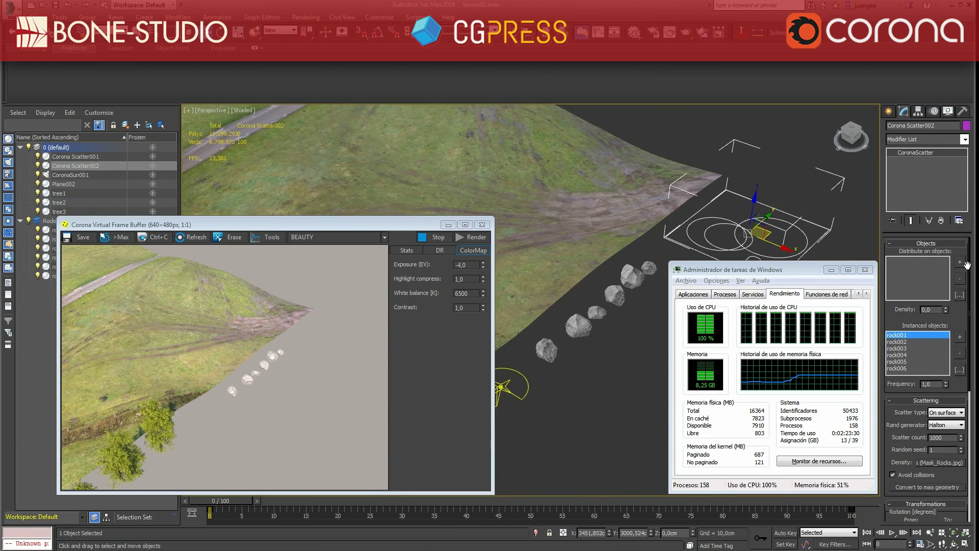
pyautogui.click(961, 263)
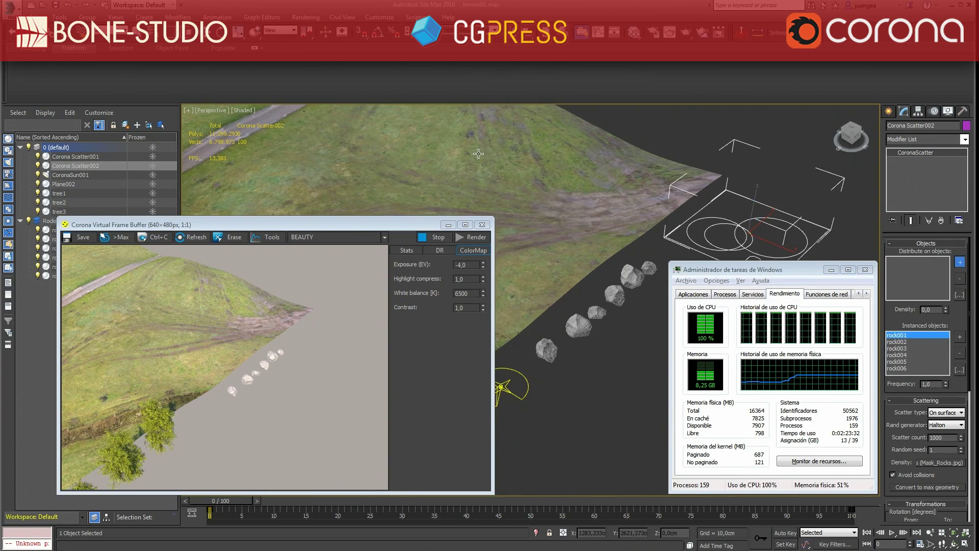
pyautogui.click(639, 142)
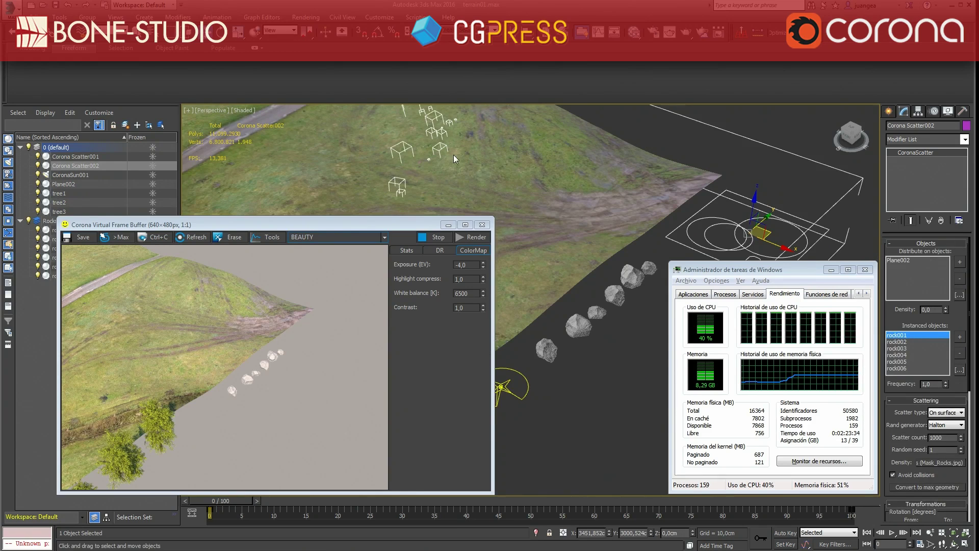
# Examine the rocks scattered across the terrain in the viewport and interactive render, both as a whole and close up.
pyautogui.scroll(-3, 416, 151)
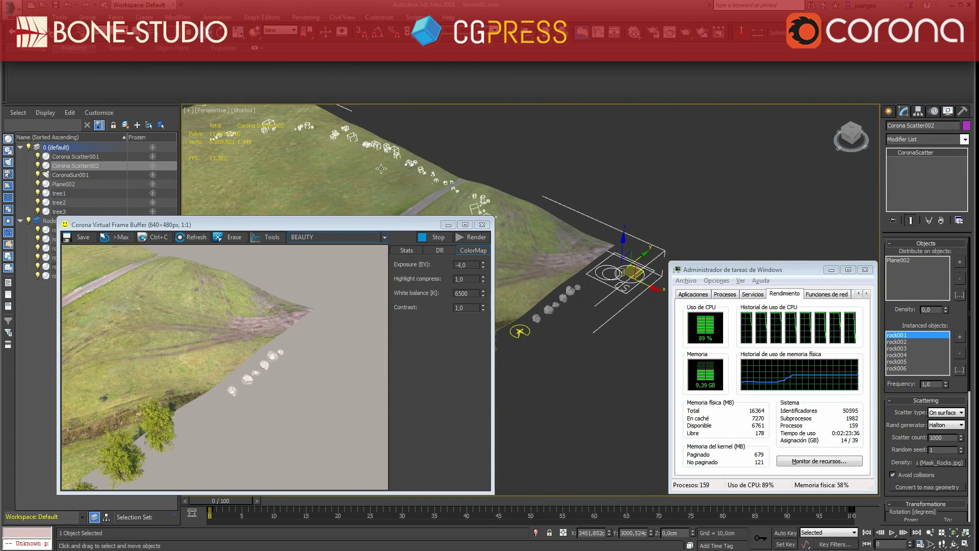
pyautogui.moveTo(349, 162); pyautogui.dragTo(600, 153, button='middle')
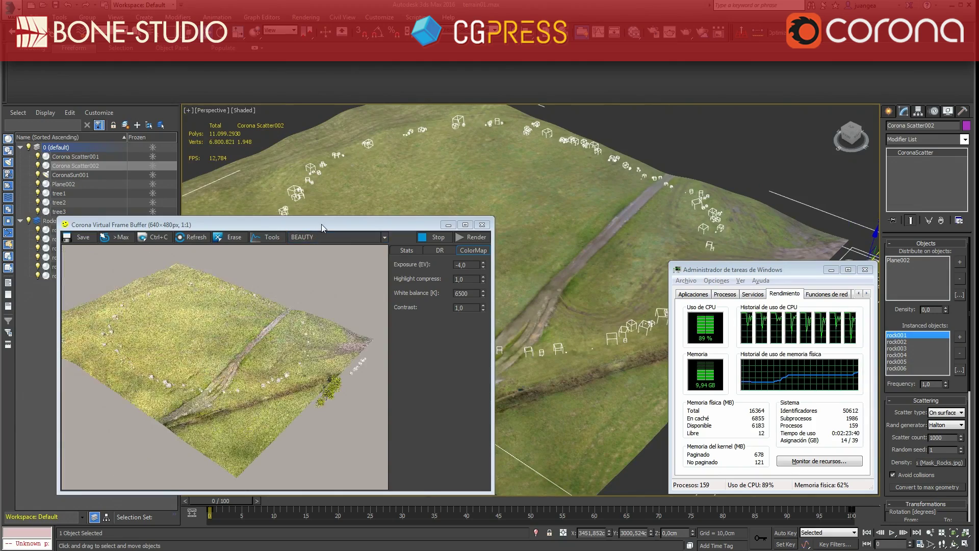
pyautogui.moveTo(322, 227); pyautogui.dragTo(333, 119)
pyautogui.moveTo(626, 327); pyautogui.dragTo(494, 337, button='middle')
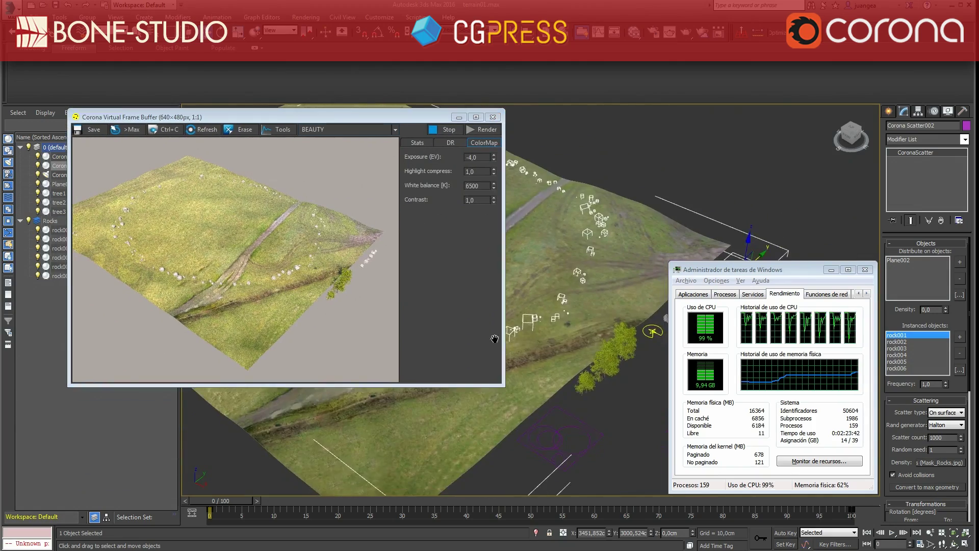
pyautogui.scroll(6, 587, 337)
pyautogui.scroll(5, 554, 378)
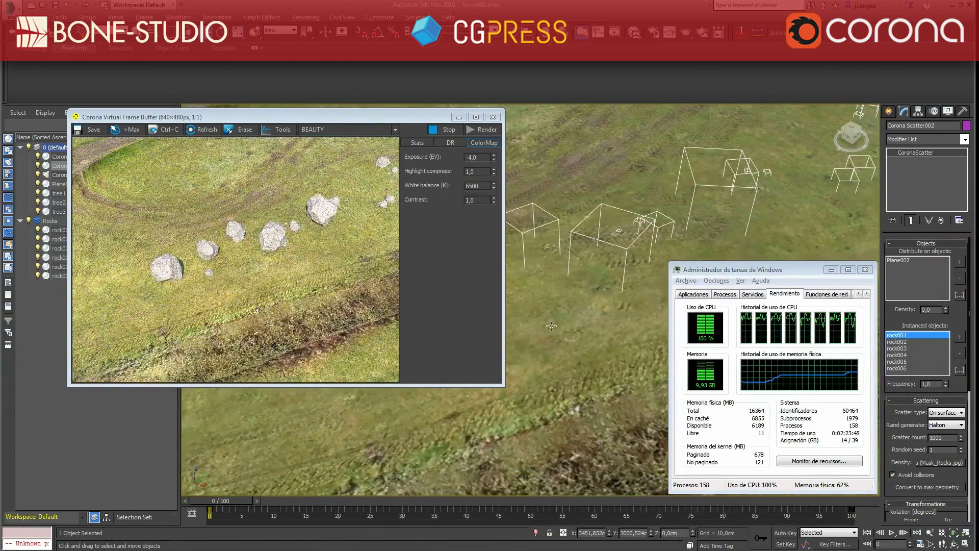
pyautogui.keyDown('alt'); pyautogui.moveTo(552, 328); pyautogui.dragTo(633, 324, button='middle'); pyautogui.keyUp('alt')
pyautogui.keyDown('alt'); pyautogui.moveTo(600, 209); pyautogui.dragTo(503, 446, button='middle'); pyautogui.keyUp('alt')
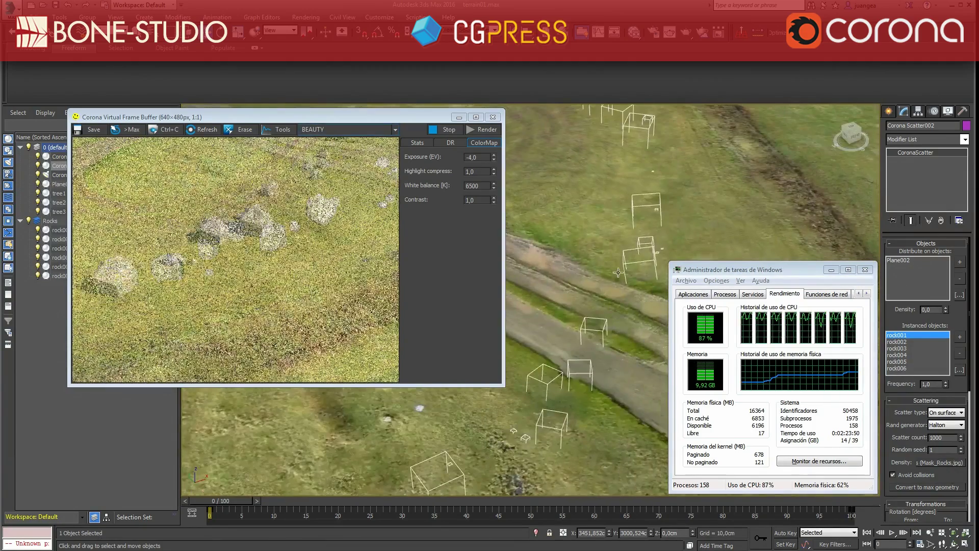
pyautogui.scroll(-5, 620, 272)
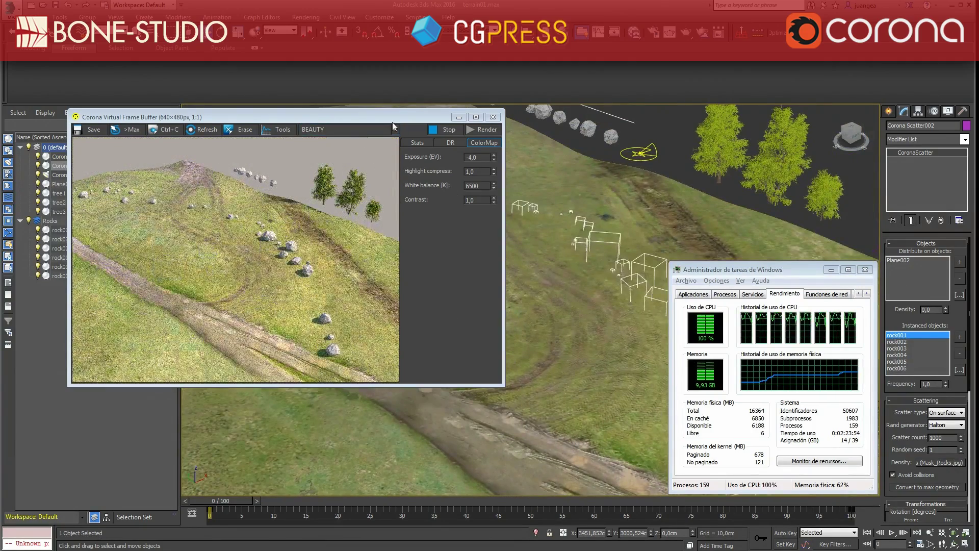
pyautogui.moveTo(394, 124); pyautogui.dragTo(386, 195)
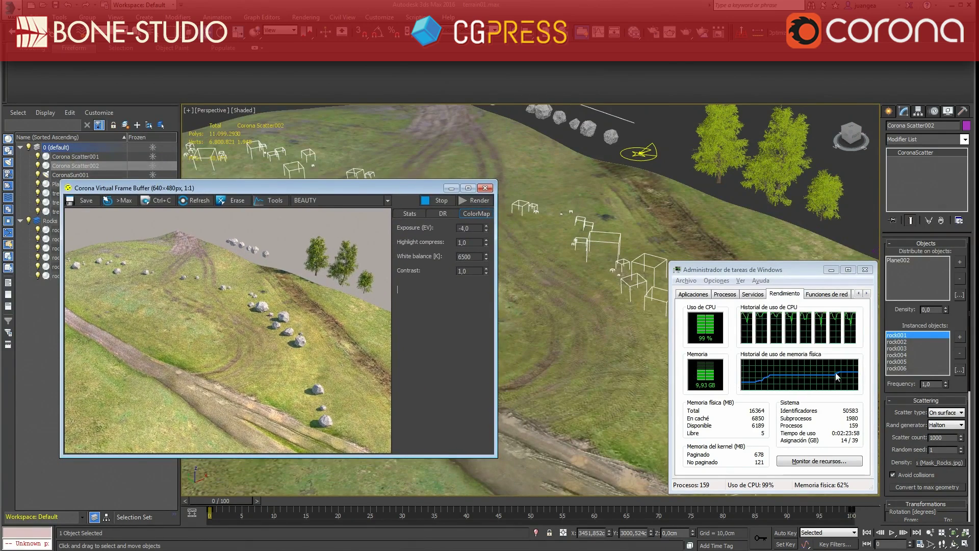
# Show the render statistics in the frame buffer, and select the tree scatter Corona Scatter001 to review its scattering parameters.
pyautogui.click(413, 214)
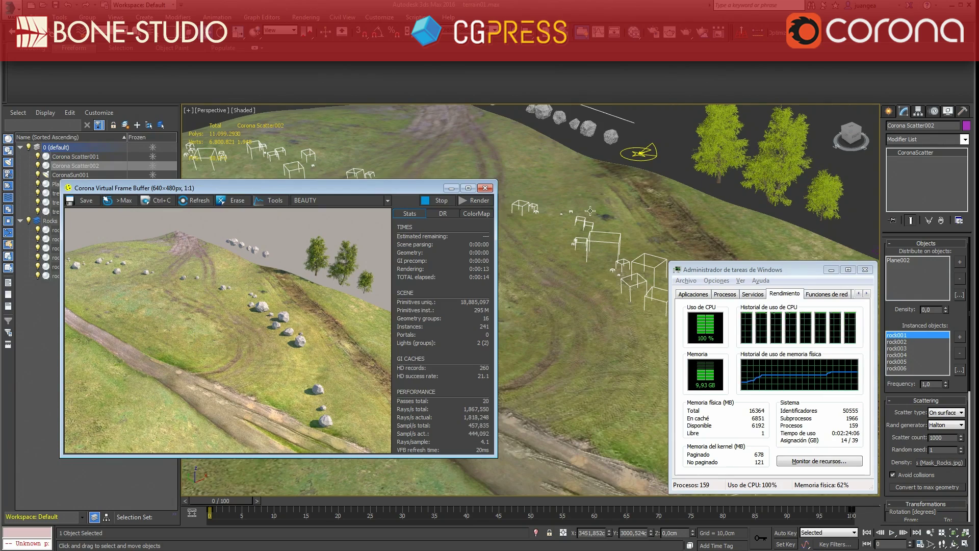
pyautogui.keyDown('alt'); pyautogui.moveTo(589, 209); pyautogui.dragTo(569, 352, button='middle'); pyautogui.keyUp('alt')
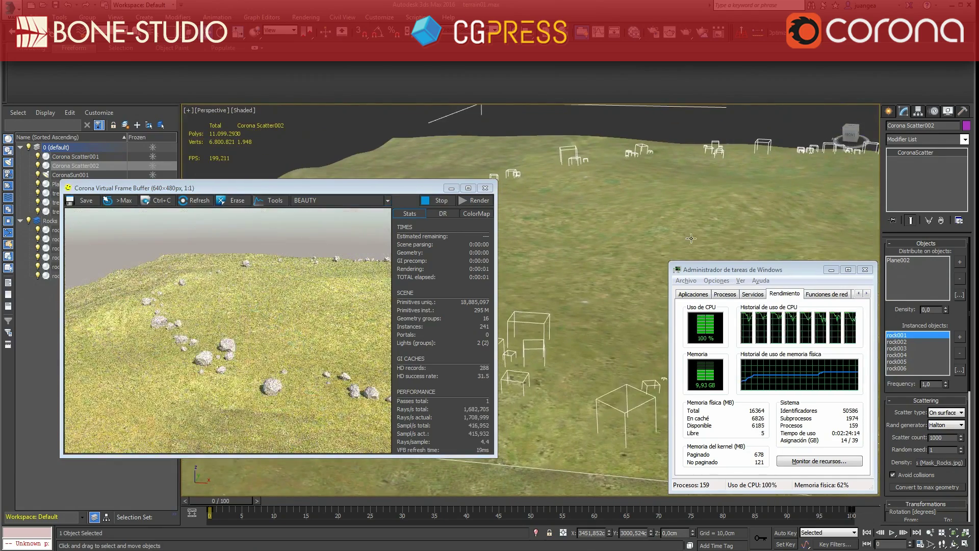
pyautogui.keyDown('alt'); pyautogui.moveTo(727, 217); pyautogui.dragTo(550, 294, button='middle'); pyautogui.keyUp('alt')
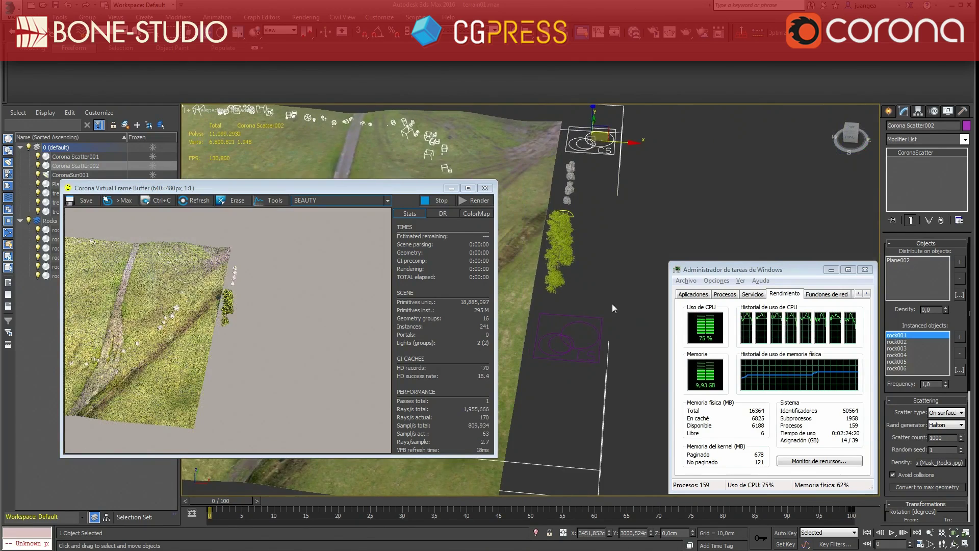
pyautogui.click(576, 333)
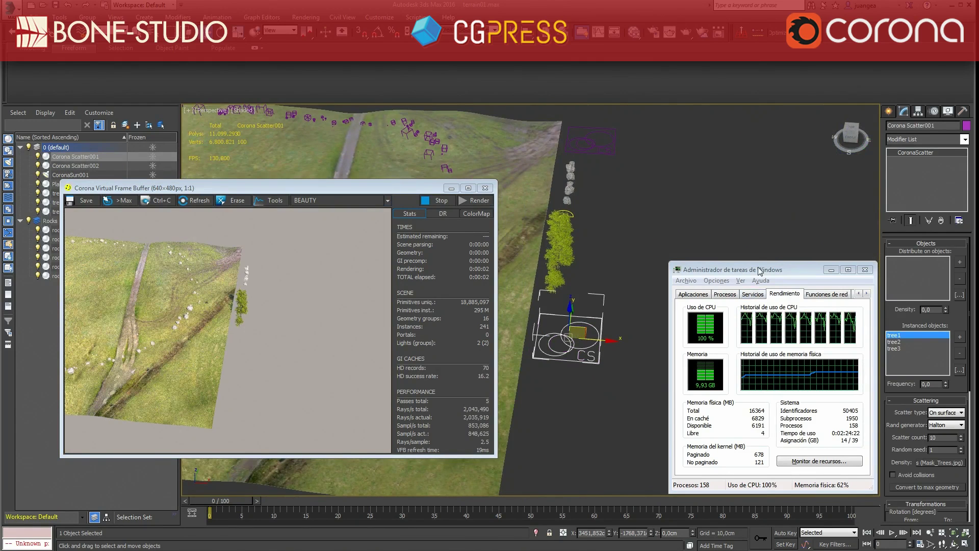
pyautogui.moveTo(908, 442); pyautogui.dragTo(905, 397)
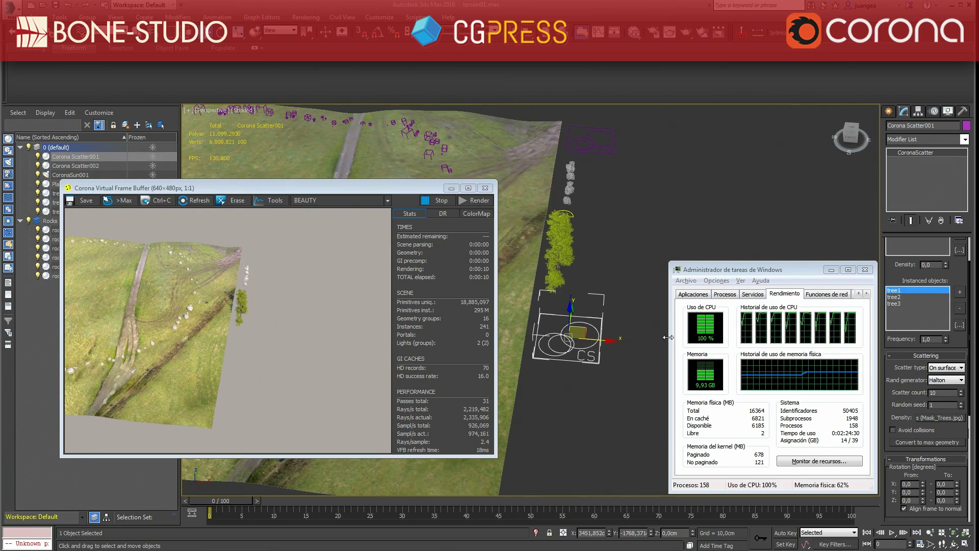
# View the Mask_Trees bitmap image from the material editor, and close both the image and the editor.
pyautogui.click(642, 246)
pyautogui.press('m')
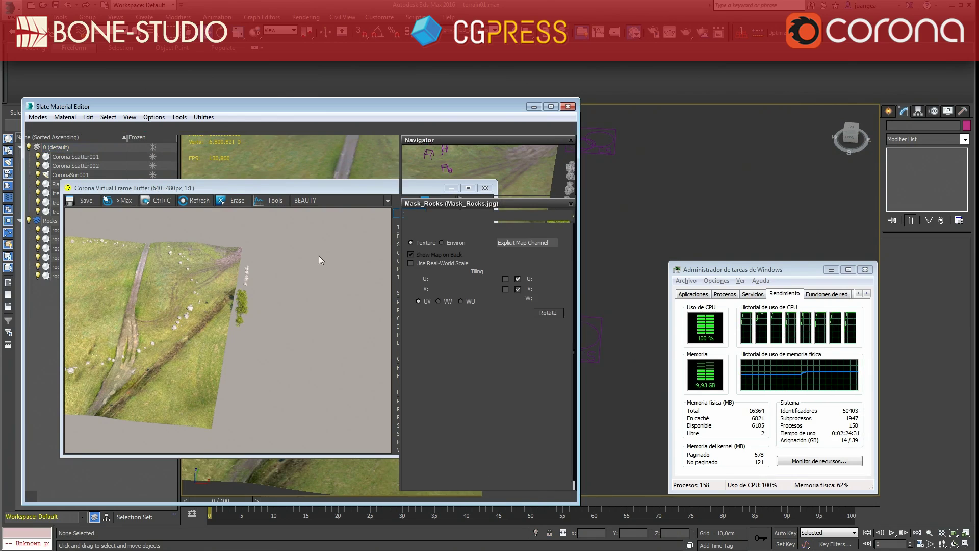
pyautogui.click(145, 228)
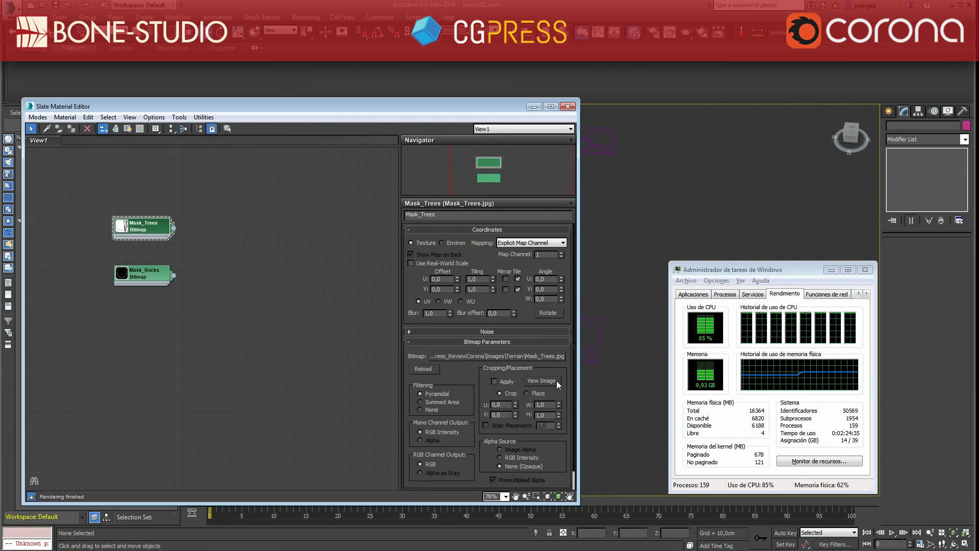
pyautogui.click(555, 380)
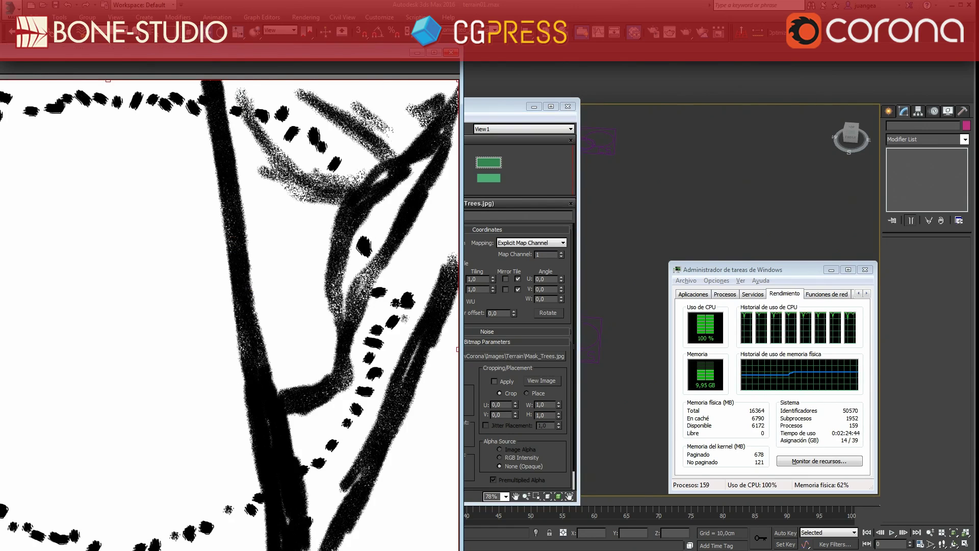
pyautogui.click(451, 53)
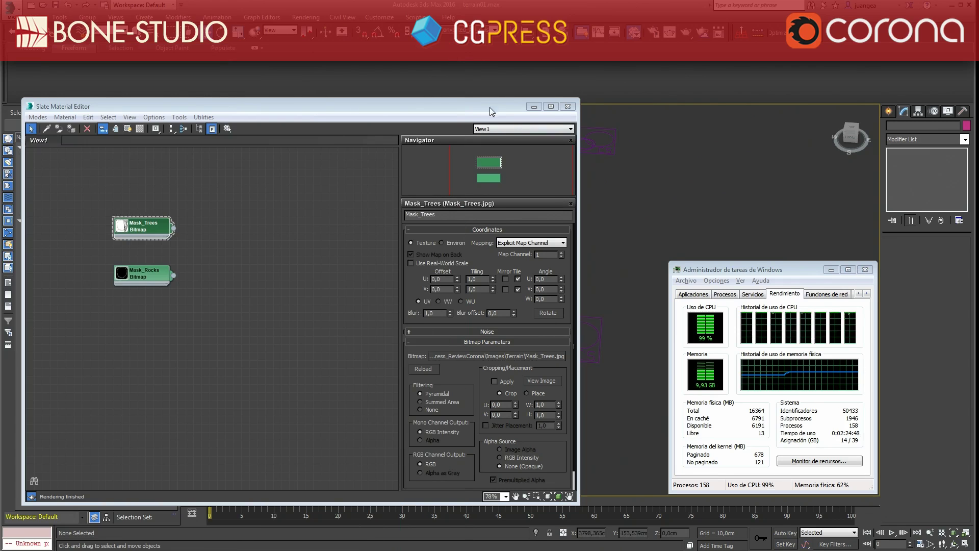
pyautogui.moveTo(489, 110); pyautogui.dragTo(488, 164)
pyautogui.click(567, 160)
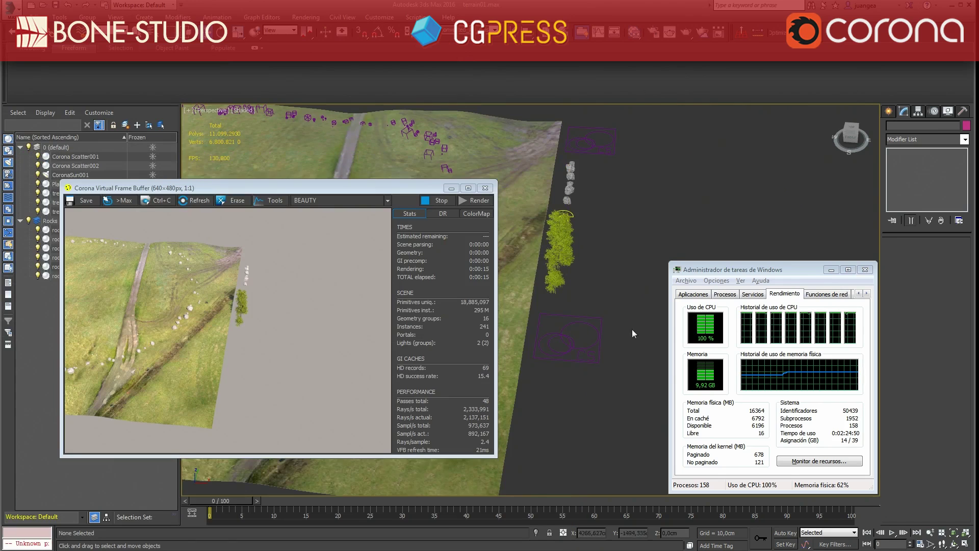
# Add the terrain Plane002 as the distribution surface of Corona Scatter001, and look over the trees scattered on it.
pyautogui.click(570, 356)
pyautogui.scroll(2, 899, 440)
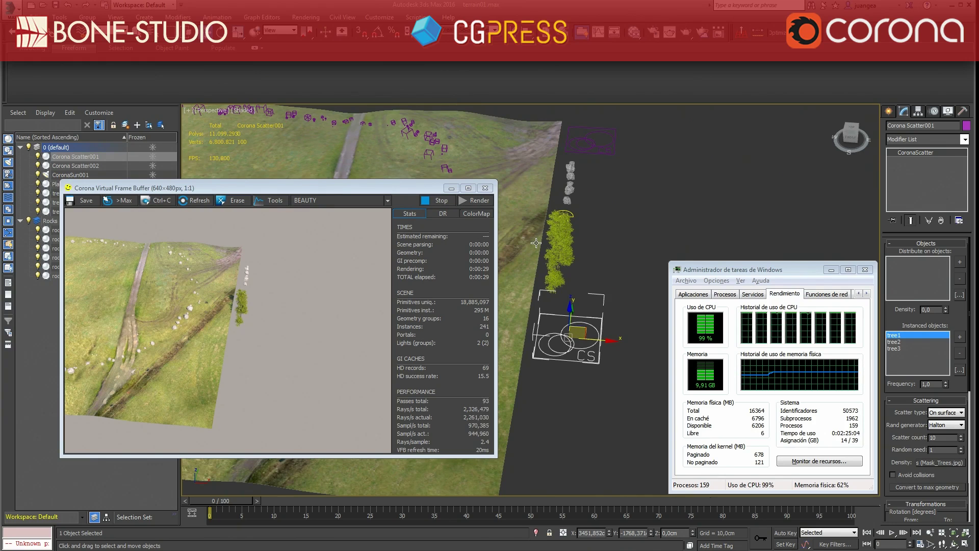
pyautogui.click(960, 262)
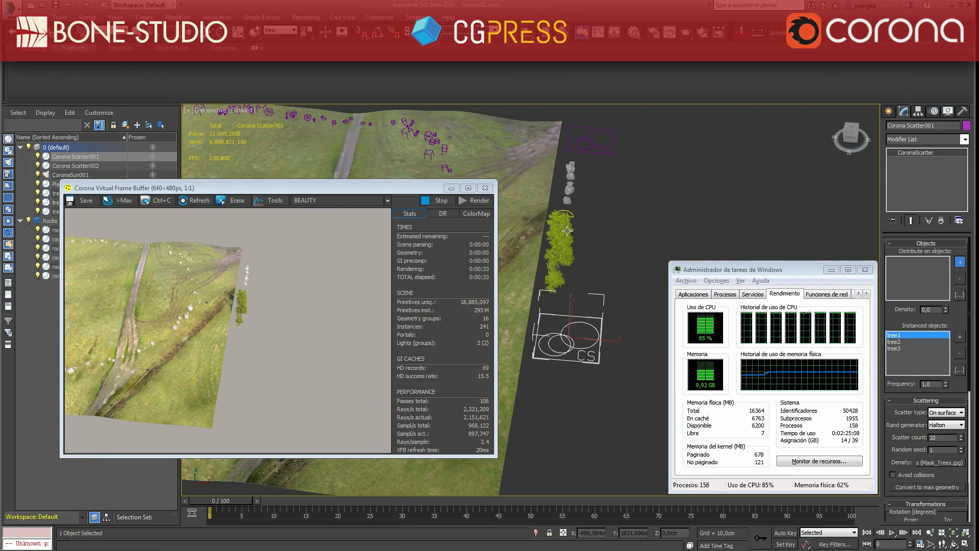
pyautogui.click(558, 365)
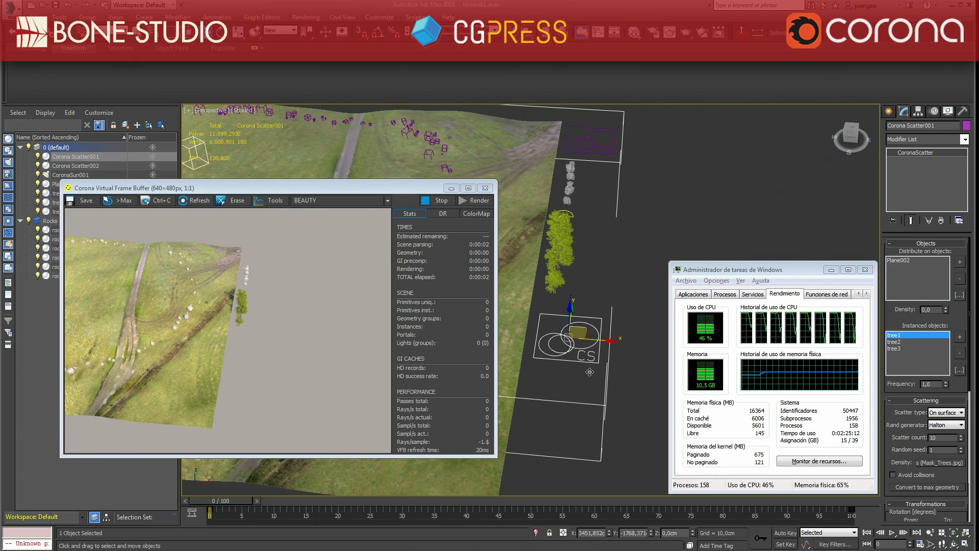
pyautogui.moveTo(545, 254); pyautogui.dragTo(850, 224, button='middle')
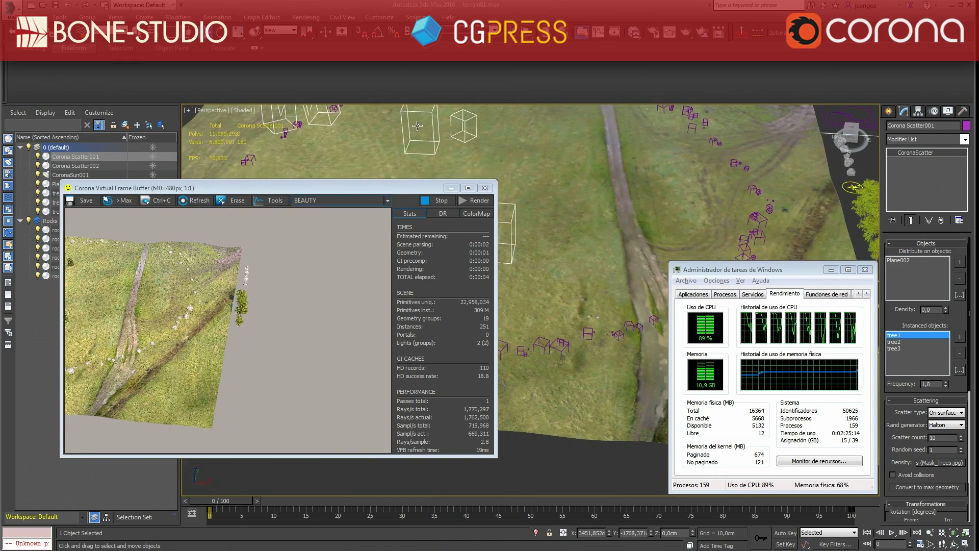
pyautogui.moveTo(591, 224); pyautogui.dragTo(607, 255, button='middle')
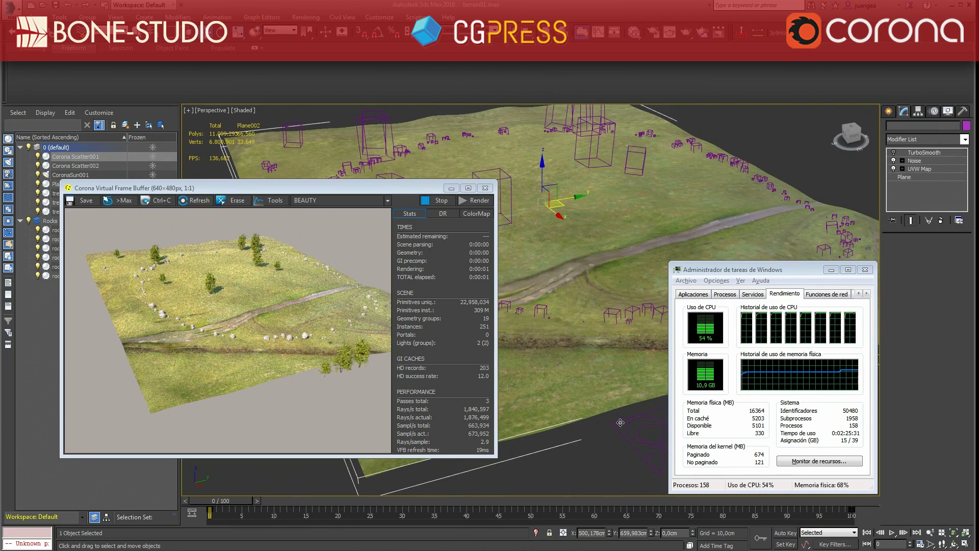
# Try moving the terrain Plane002 a short distance, and undo the move.
pyautogui.moveTo(561, 440); pyautogui.dragTo(618, 448, button='middle')
pyautogui.scroll(1, 339, 115)
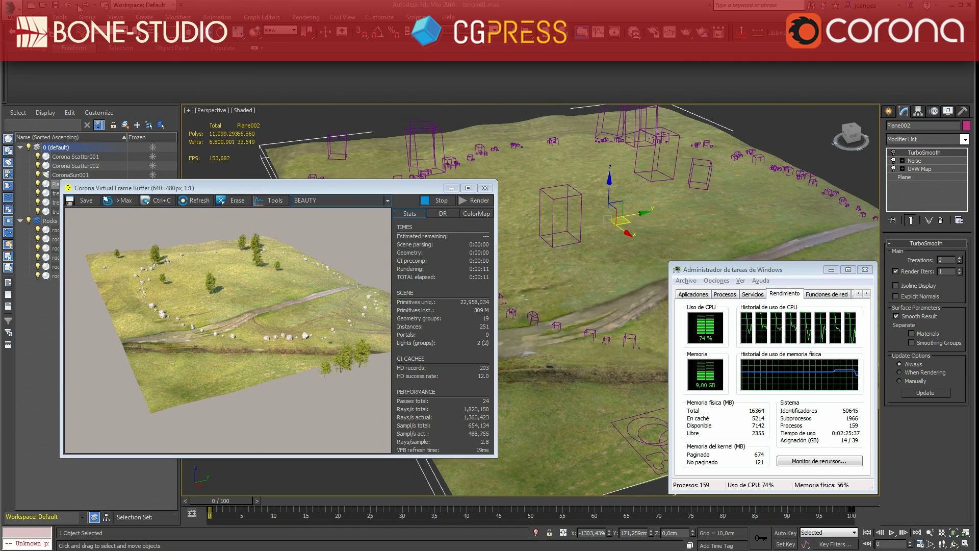
pyautogui.click(68, 5)
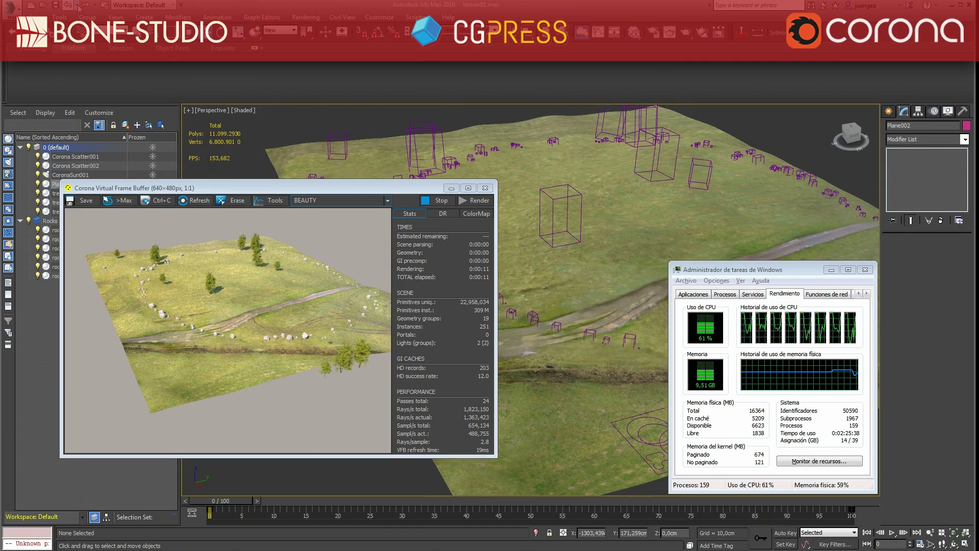
pyautogui.click(76, 5)
pyautogui.click(31, 30)
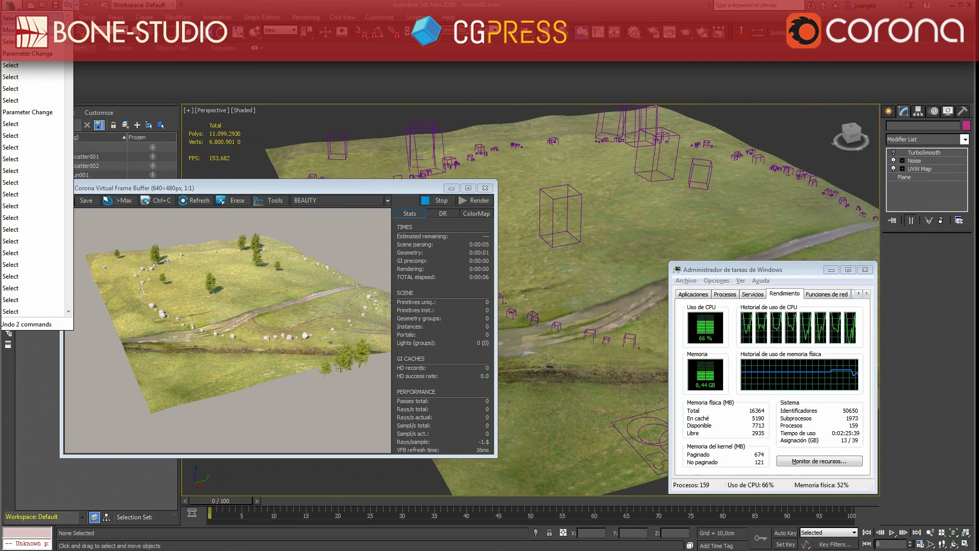
pyautogui.click(604, 379)
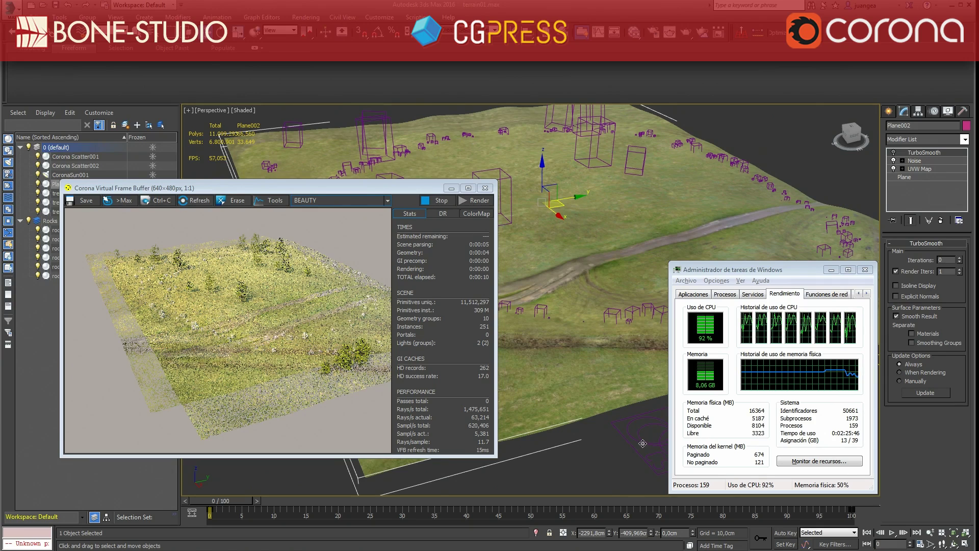
# Select the tree scatter Corona Scatter001 and set its scatter count to 500.
pyautogui.click(643, 443)
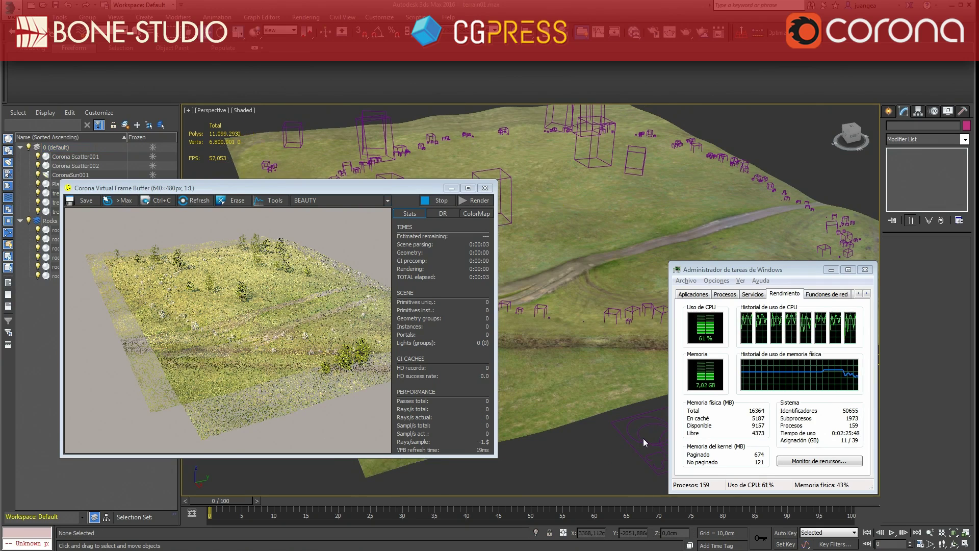
pyautogui.click(644, 439)
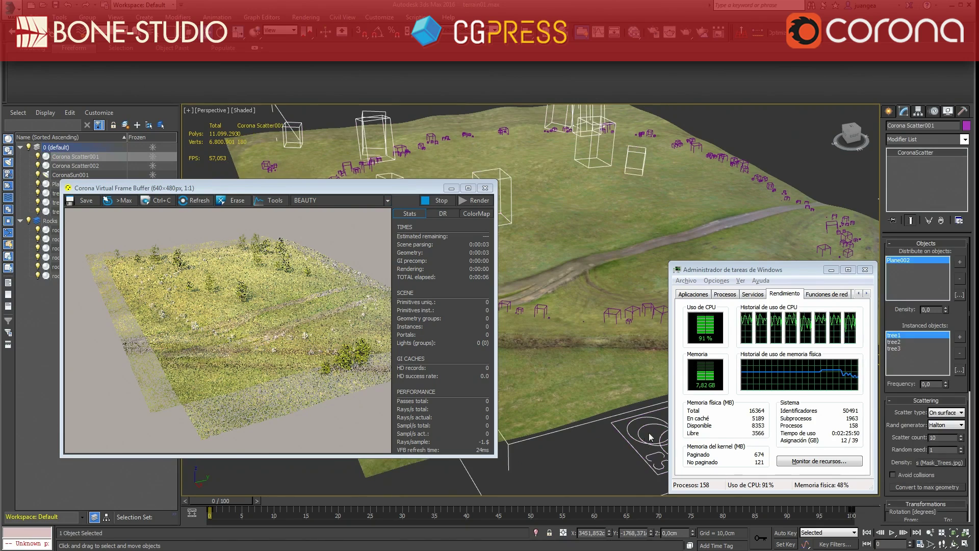
pyautogui.click(950, 439)
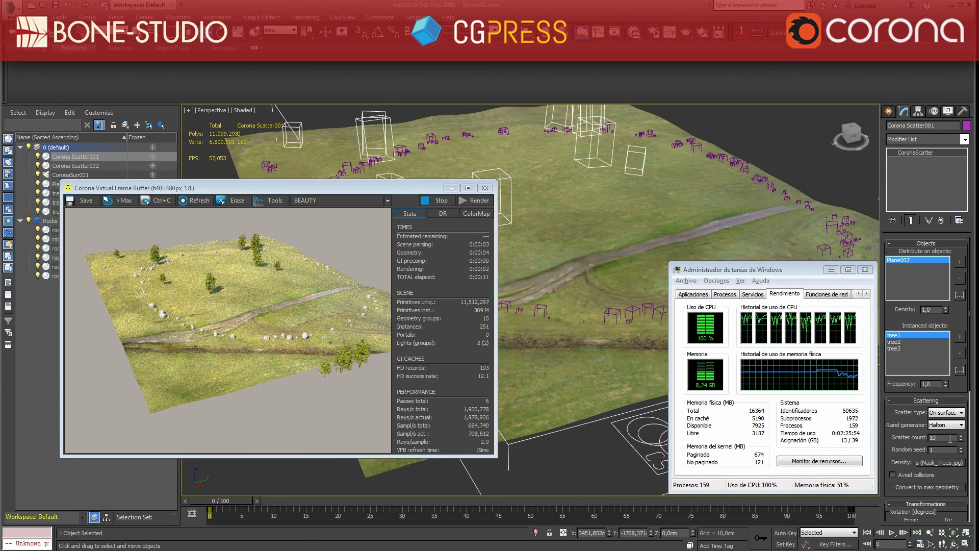
pyautogui.doubleClick(950, 439)
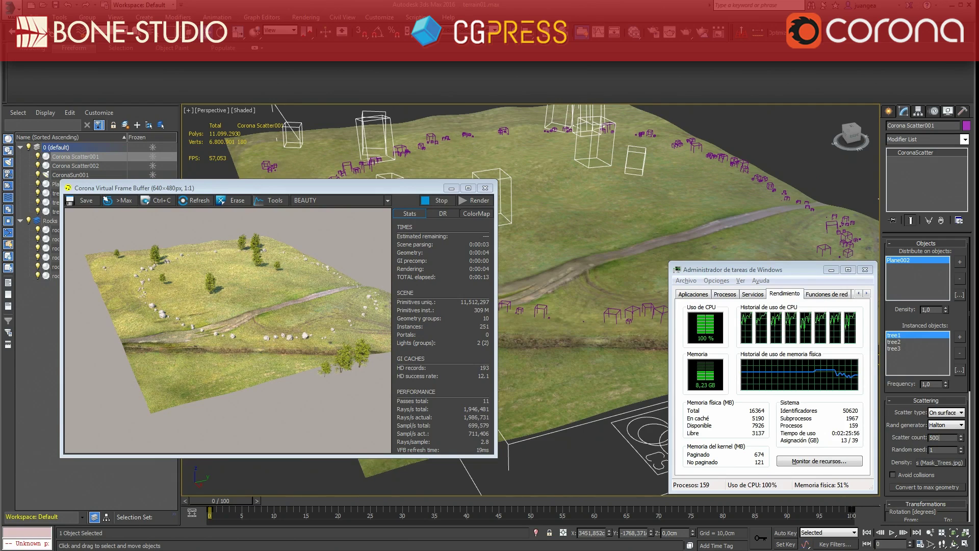
pyautogui.press('Return')
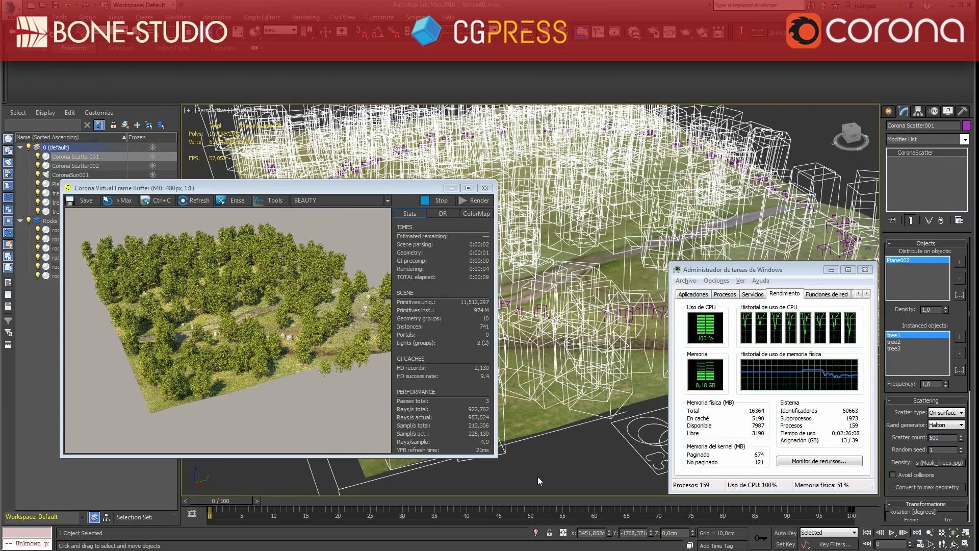
# Check the tree distribution from above, and set the scatter count of Corona Scatter001 to 1500.
pyautogui.keyDown('alt'); pyautogui.moveTo(537, 477); pyautogui.dragTo(607, 498, button='middle'); pyautogui.keyUp('alt')
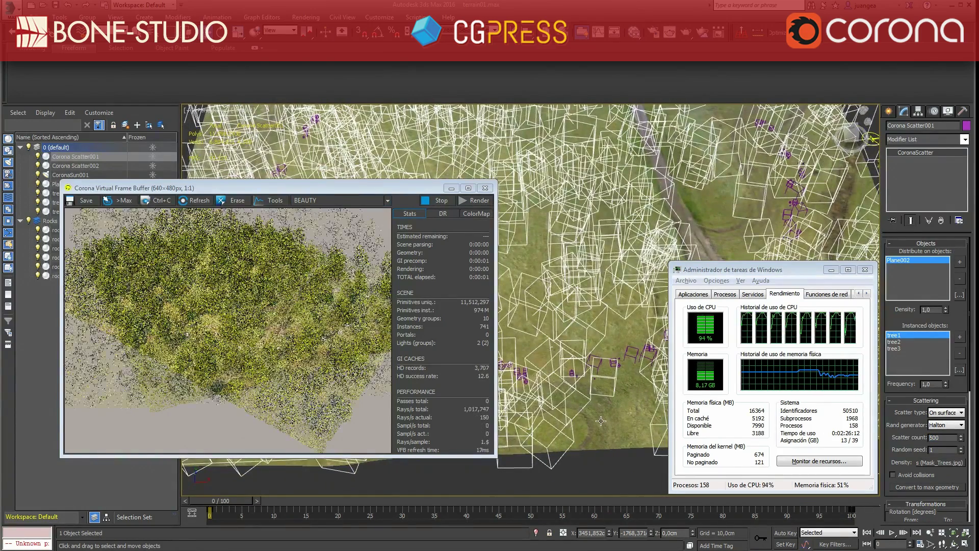
pyautogui.moveTo(586, 404); pyautogui.dragTo(446, 383, button='middle')
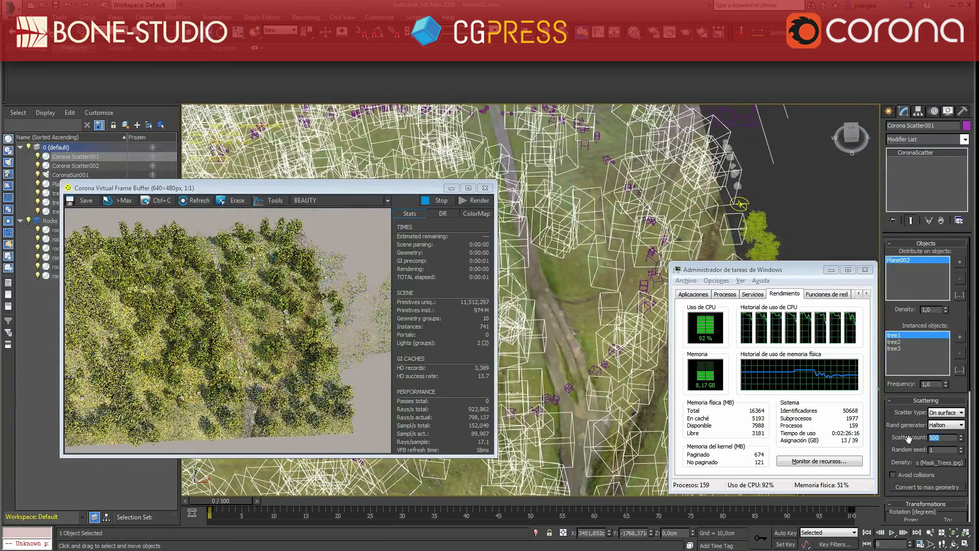
pyautogui.moveTo(948, 438); pyautogui.dragTo(908, 439)
pyautogui.write('1500')
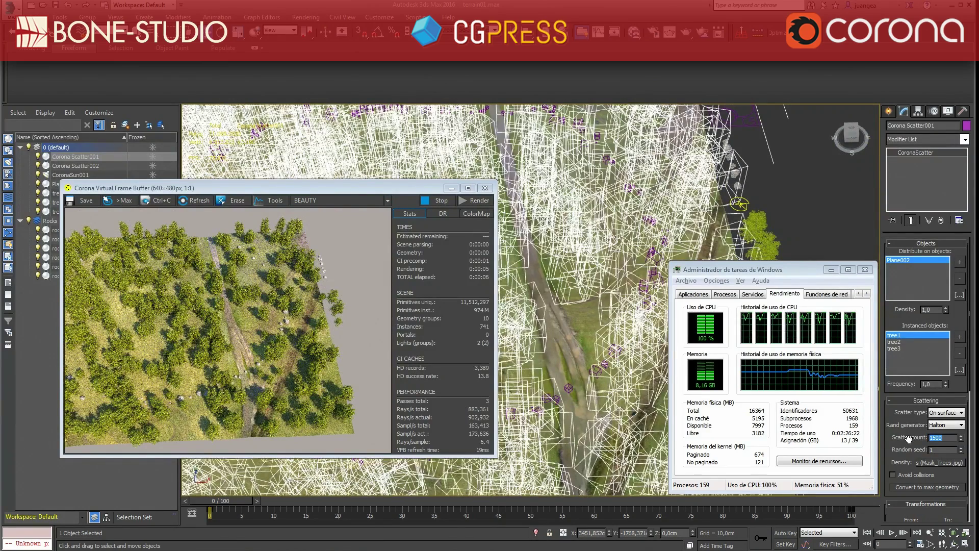
pyautogui.press('Return')
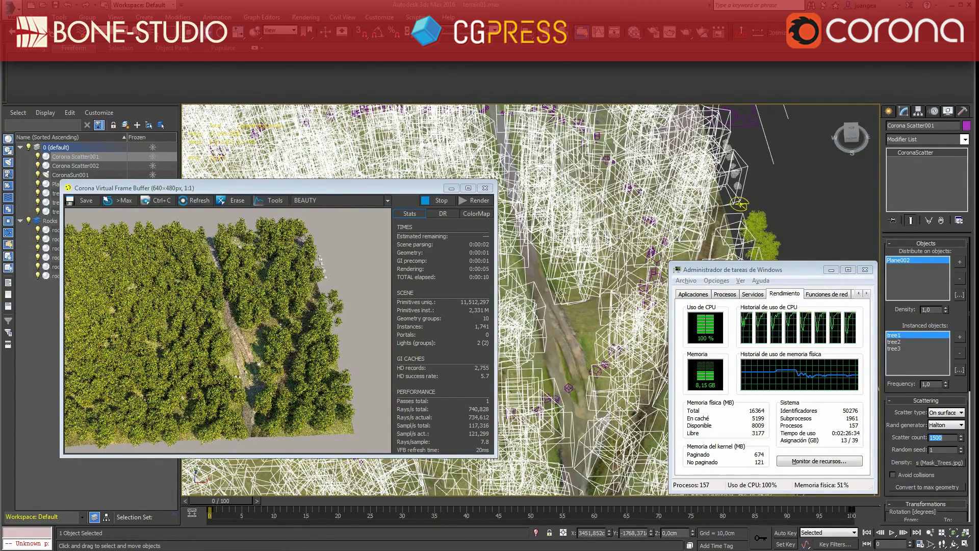
# Examine the dense forest in the viewport and interactive render from above, from the side and at ground level along the dirt track.
pyautogui.moveTo(546, 266); pyautogui.dragTo(732, 367, button='middle')
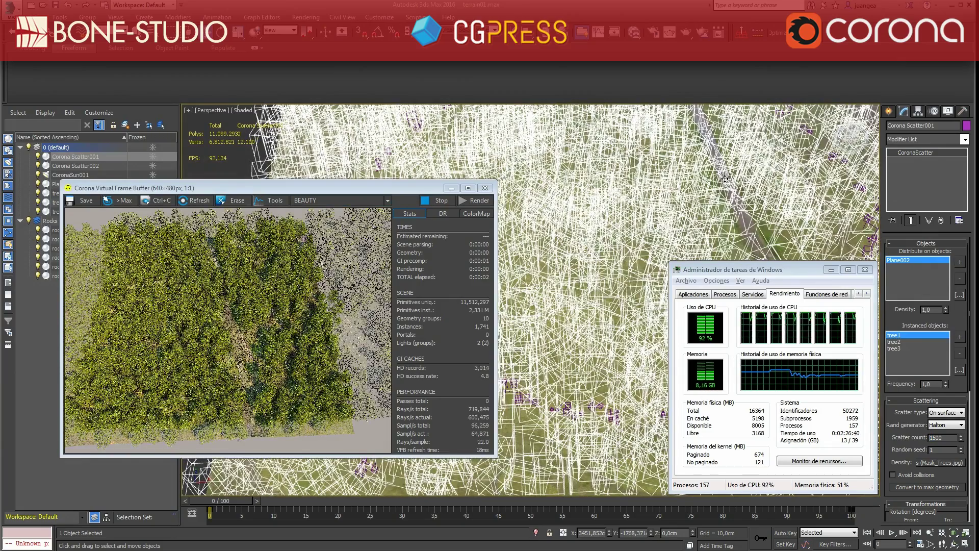
pyautogui.keyDown('alt'); pyautogui.moveTo(703, 218); pyautogui.dragTo(609, 173, button='middle'); pyautogui.keyUp('alt')
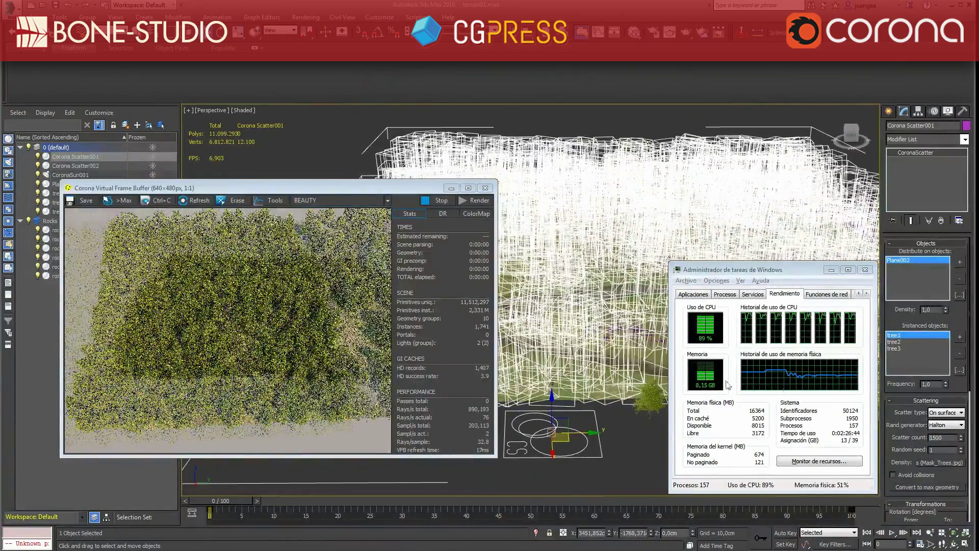
pyautogui.keyDown('alt'); pyautogui.moveTo(564, 332); pyautogui.dragTo(593, 249, button='middle'); pyautogui.keyUp('alt')
pyautogui.keyDown('alt'); pyautogui.moveTo(646, 319); pyautogui.dragTo(338, 301, button='middle'); pyautogui.keyUp('alt')
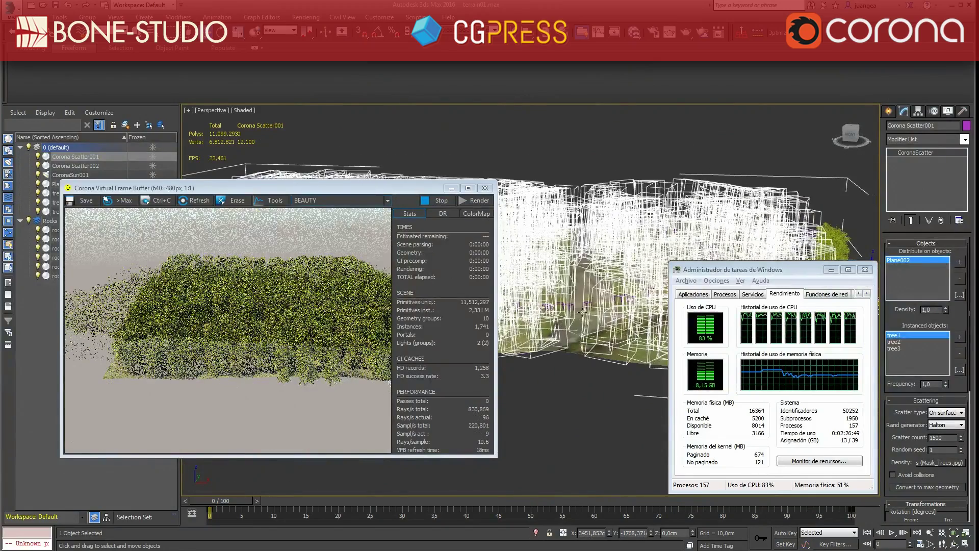
pyautogui.keyDown('alt'); pyautogui.moveTo(602, 332); pyautogui.dragTo(584, 301, button='middle'); pyautogui.keyUp('alt')
pyautogui.scroll(5, 602, 285)
pyautogui.scroll(6, 602, 285)
pyautogui.scroll(2, 601, 285)
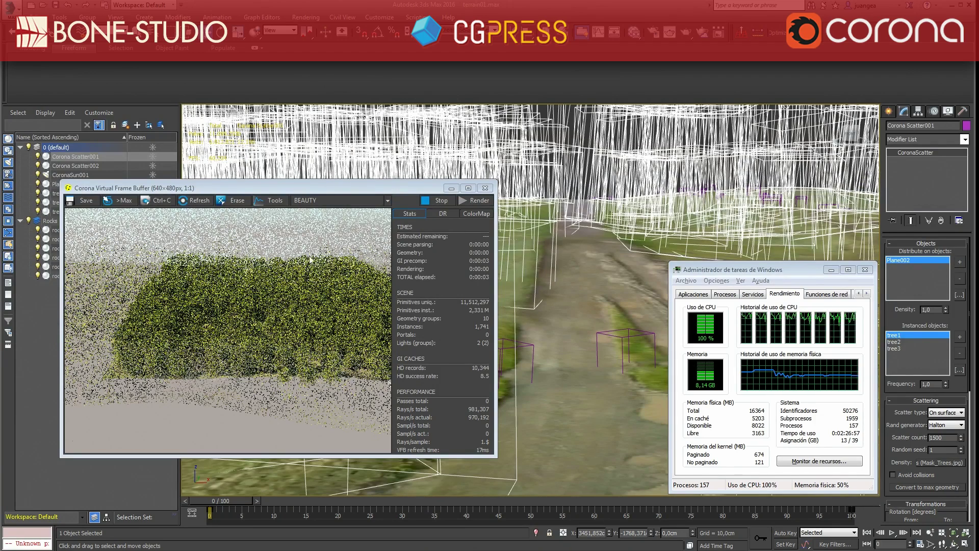
pyautogui.moveTo(569, 284); pyautogui.dragTo(567, 294, button='middle')
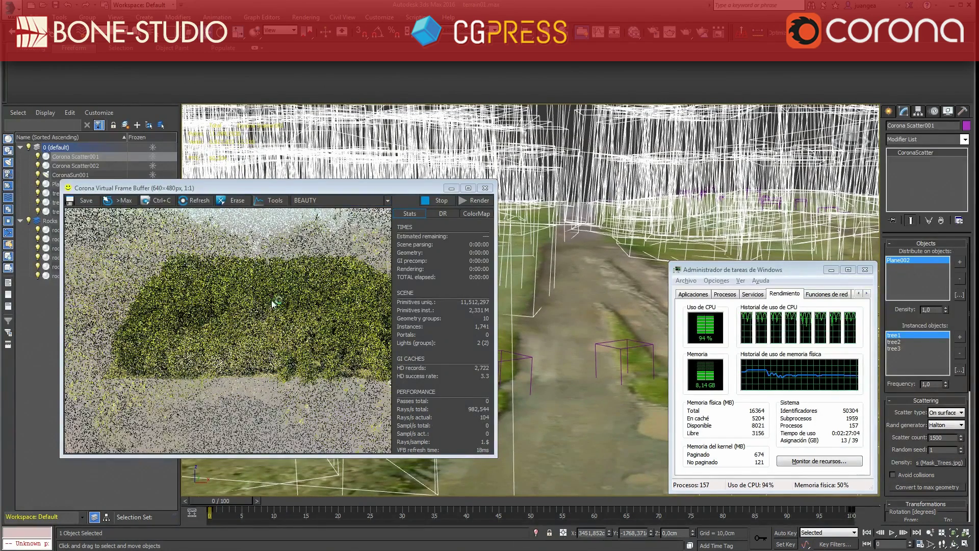
pyautogui.moveTo(520, 310); pyautogui.dragTo(529, 287, button='middle')
pyautogui.moveTo(606, 269); pyautogui.dragTo(567, 275, button='middle')
pyautogui.scroll(3, 567, 275)
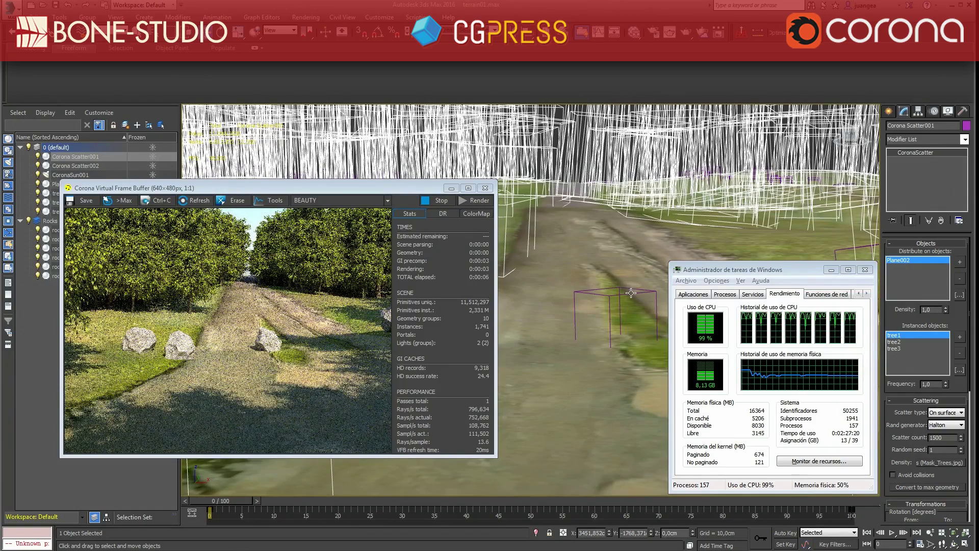
pyautogui.moveTo(631, 292); pyautogui.dragTo(615, 373, button='middle')
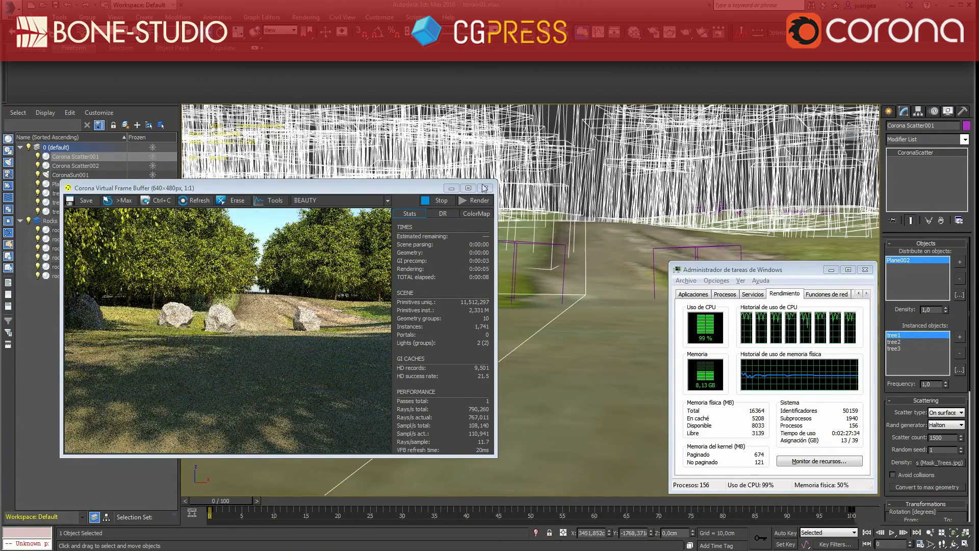
# Switch the secondary global illumination solver away from UHD Cache with rendering stopped, and restart the interactive render.
pyautogui.click(431, 200)
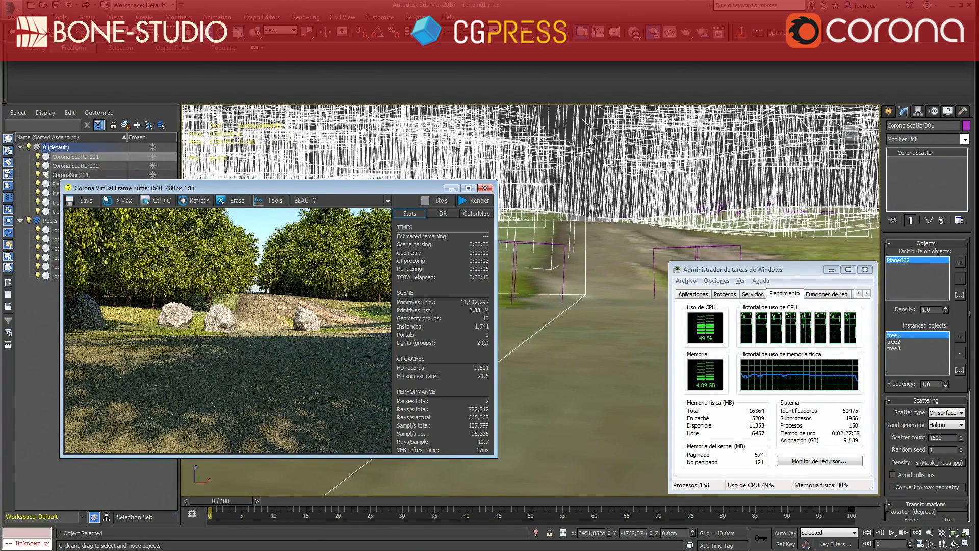
pyautogui.press('F10')
pyautogui.click(147, 250)
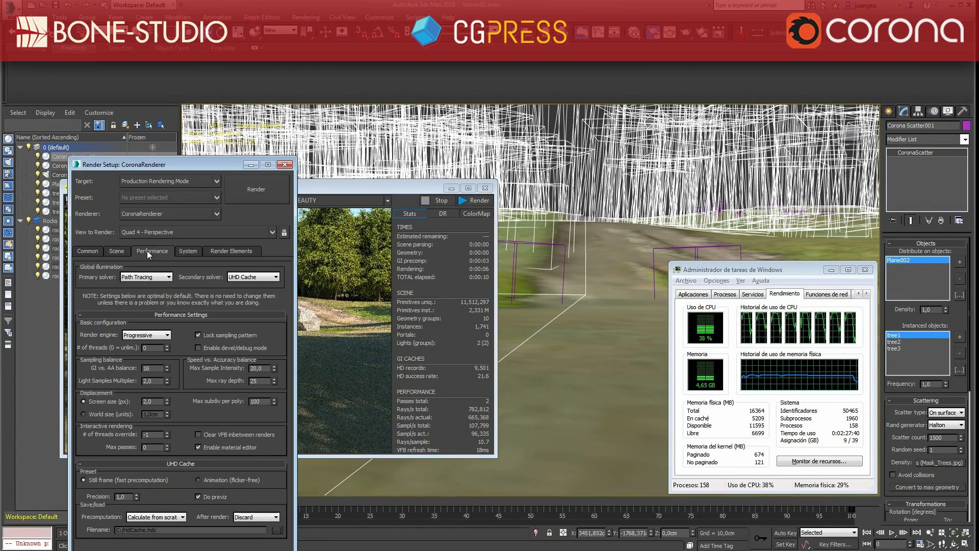
pyautogui.click(266, 277)
pyautogui.click(247, 290)
pyautogui.click(127, 252)
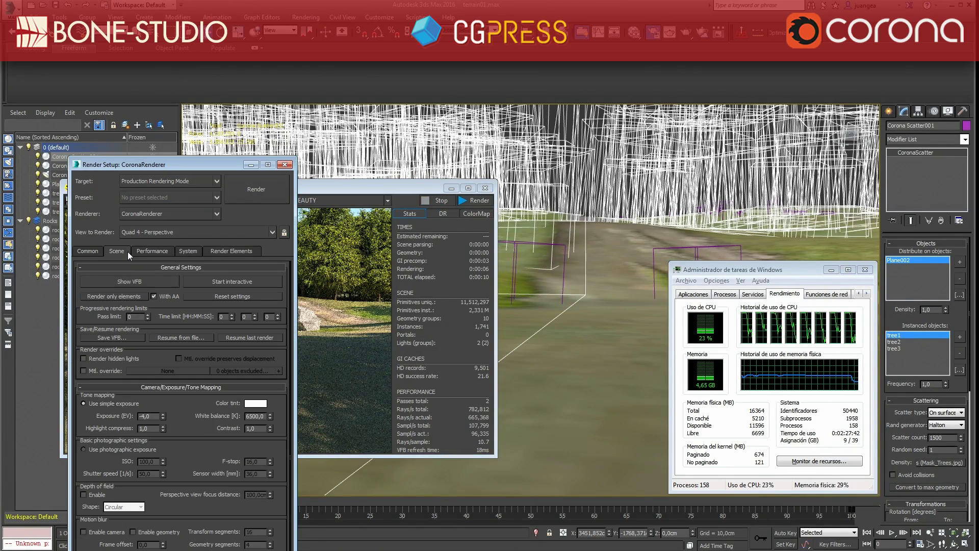
pyautogui.click(239, 279)
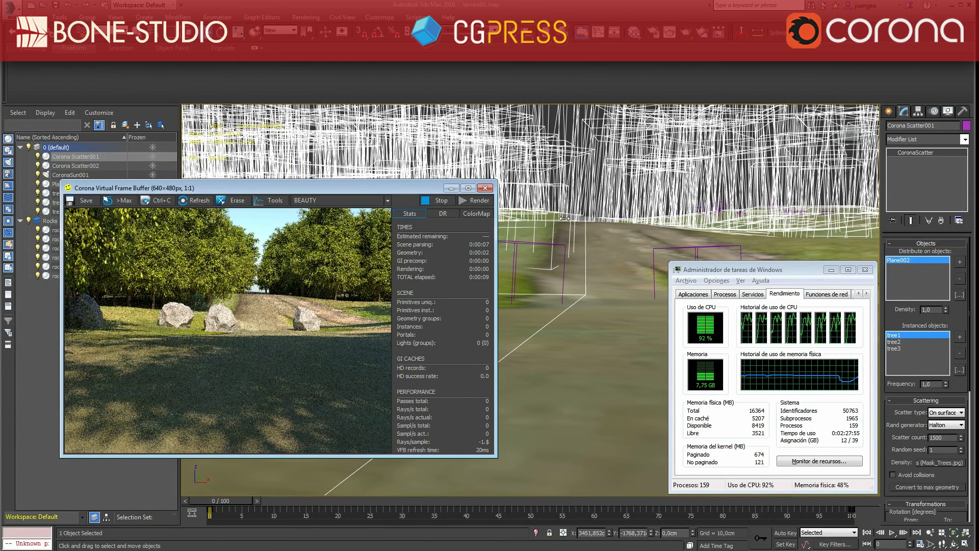
# Examine the forest in the restarted interactive render from above, from the side and along the dirt track between the trees.
pyautogui.moveTo(563, 235); pyautogui.dragTo(563, 244, button='middle')
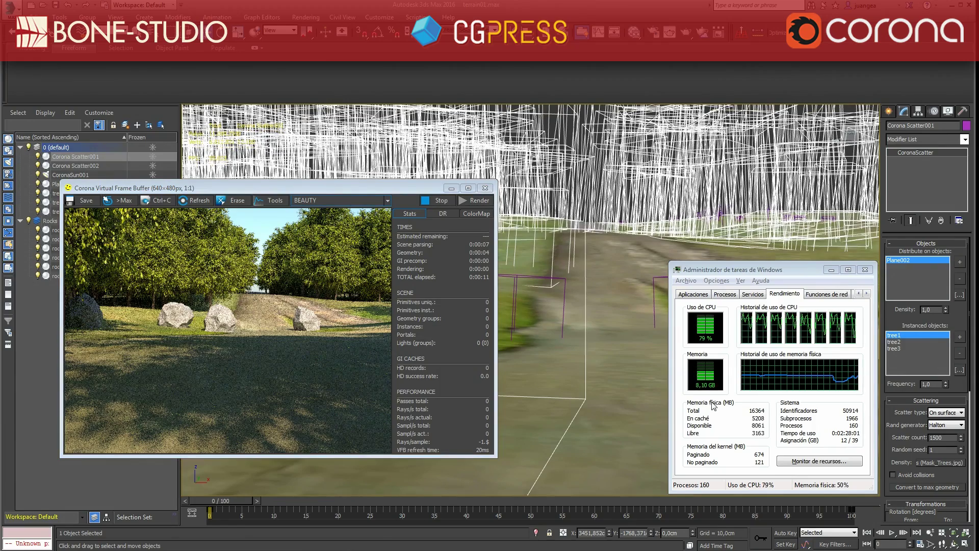
pyautogui.moveTo(588, 185); pyautogui.dragTo(557, 280, button='middle')
pyautogui.scroll(-5, 558, 280)
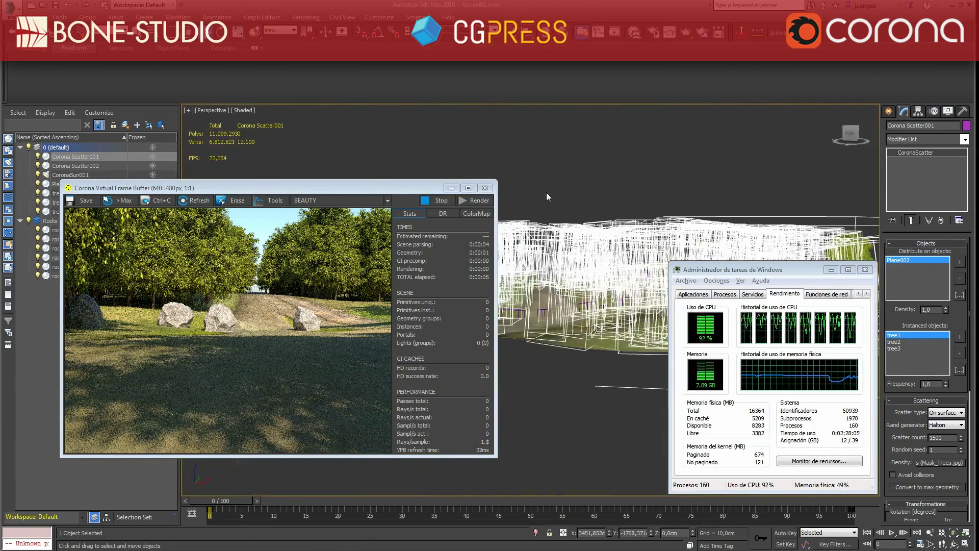
pyautogui.scroll(10, 548, 199)
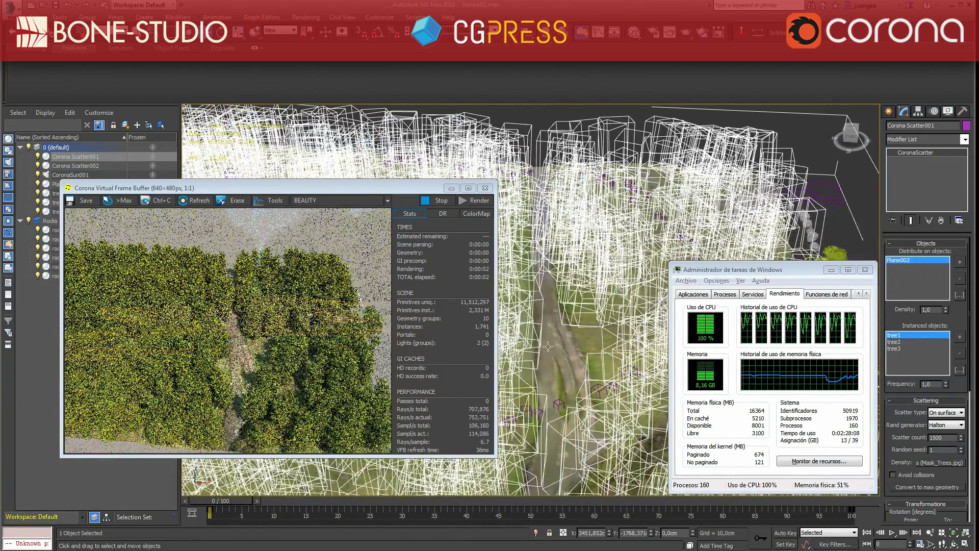
pyautogui.keyDown('alt'); pyautogui.moveTo(547, 351); pyautogui.dragTo(548, 320, button='middle'); pyautogui.keyUp('alt')
pyautogui.scroll(5, 547, 331)
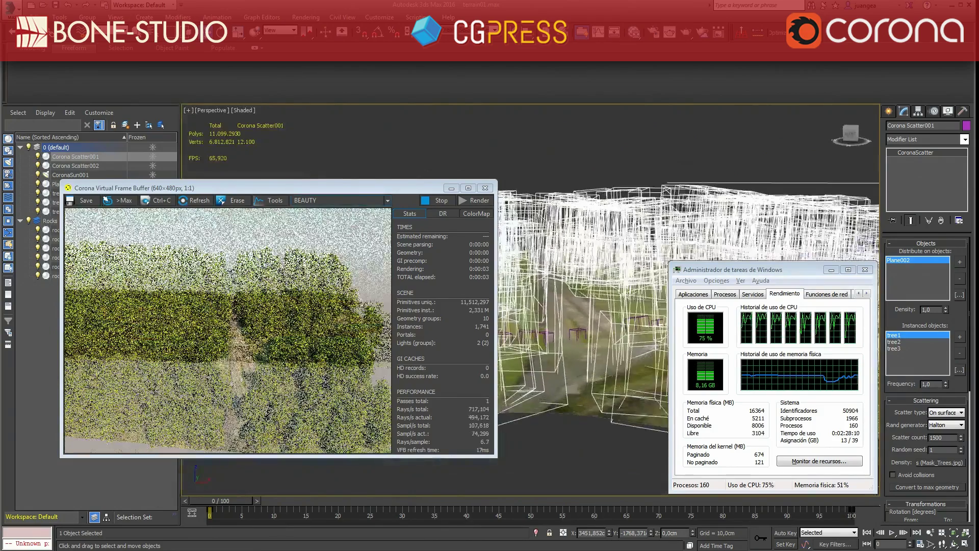
pyautogui.moveTo(553, 317); pyautogui.dragTo(522, 310, button='middle')
pyautogui.scroll(5, 531, 313)
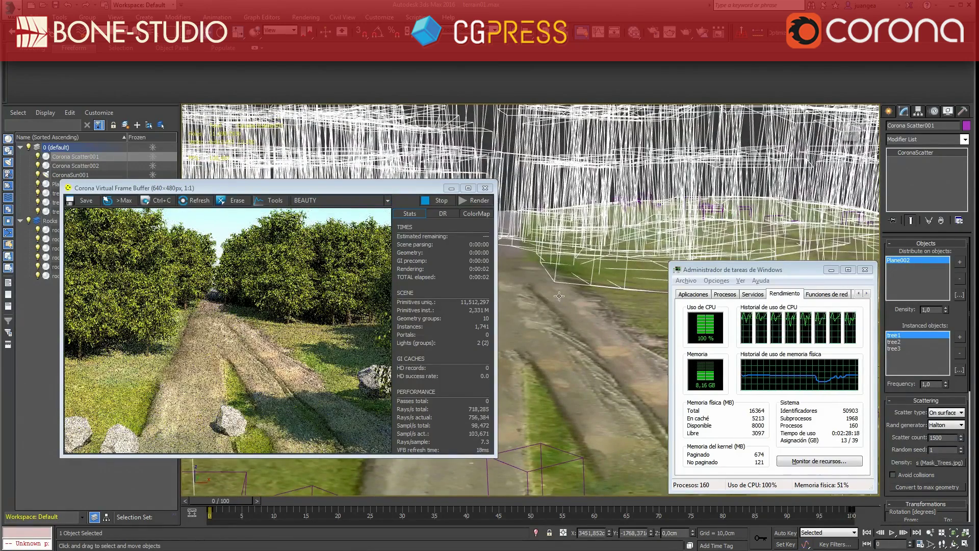
pyautogui.keyDown('alt'); pyautogui.moveTo(560, 287); pyautogui.dragTo(533, 301, button='middle'); pyautogui.keyUp('alt')
pyautogui.scroll(1, 558, 309)
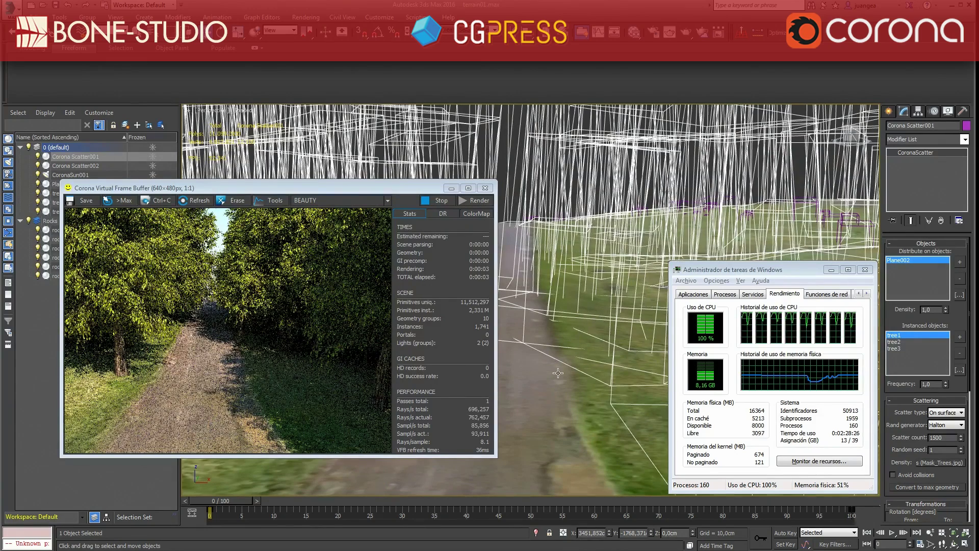
# Reduce the scatter count of Corona Scatter001 to 500 and check the tree distribution from an angle and from above.
pyautogui.doubleClick(943, 439)
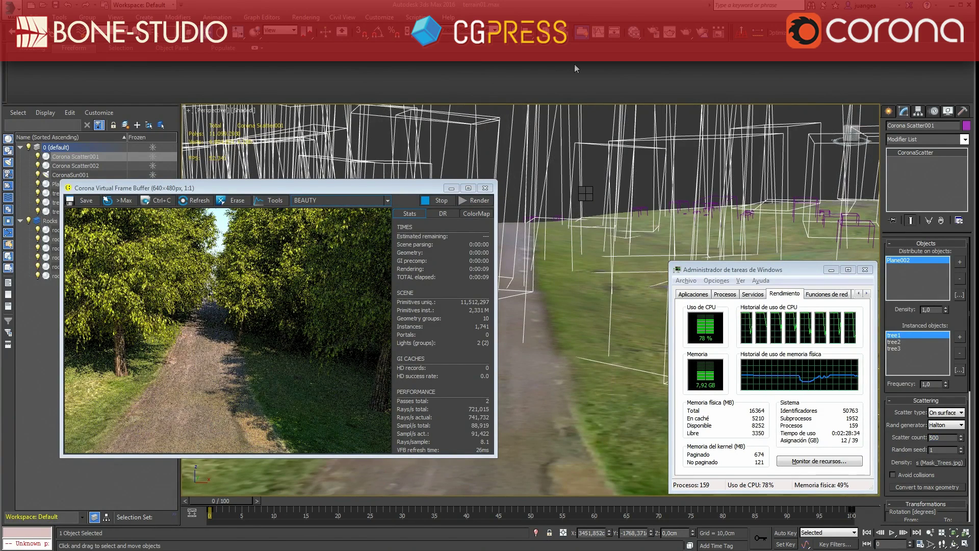
pyautogui.scroll(-5, 535, 244)
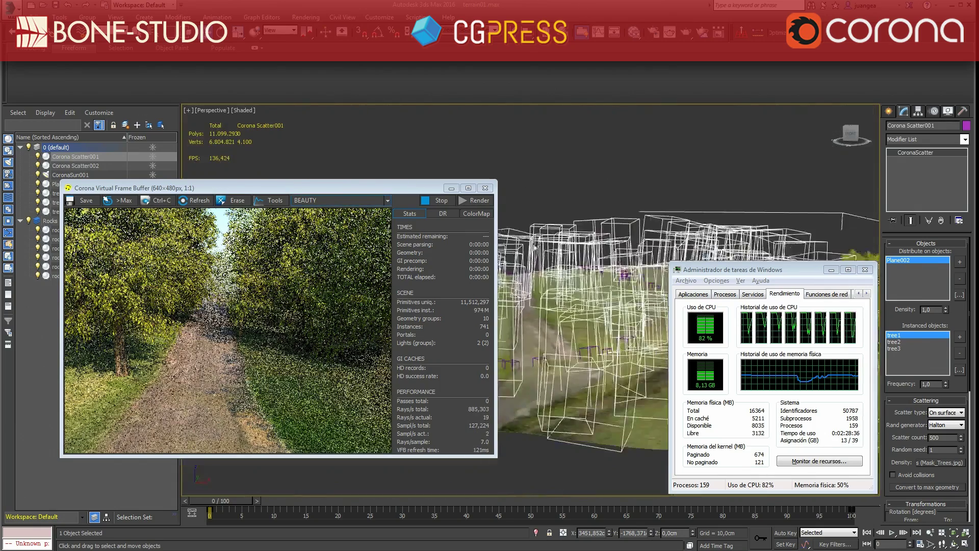
pyautogui.keyDown('alt'); pyautogui.moveTo(537, 244); pyautogui.dragTo(698, 153, button='middle'); pyautogui.keyUp('alt')
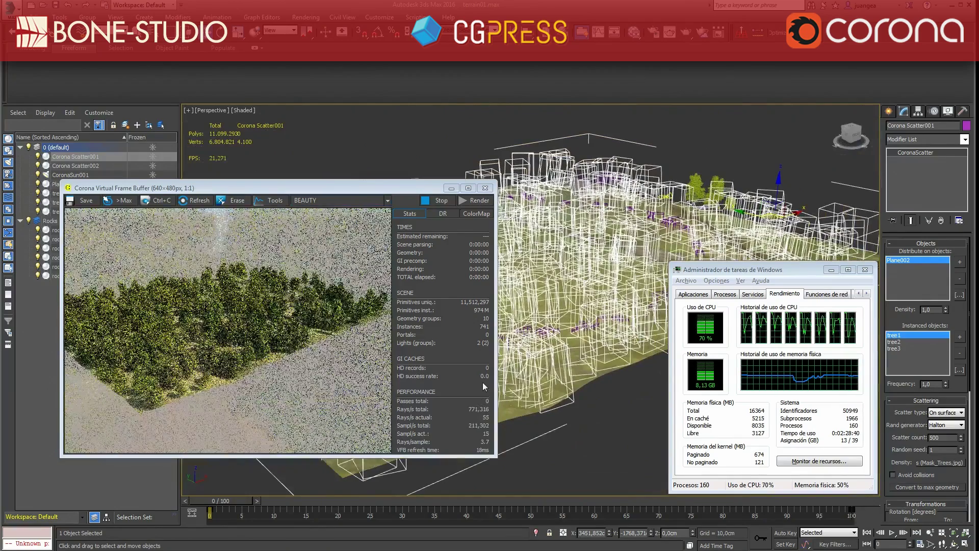
pyautogui.moveTo(617, 245); pyautogui.dragTo(674, 274, button='middle')
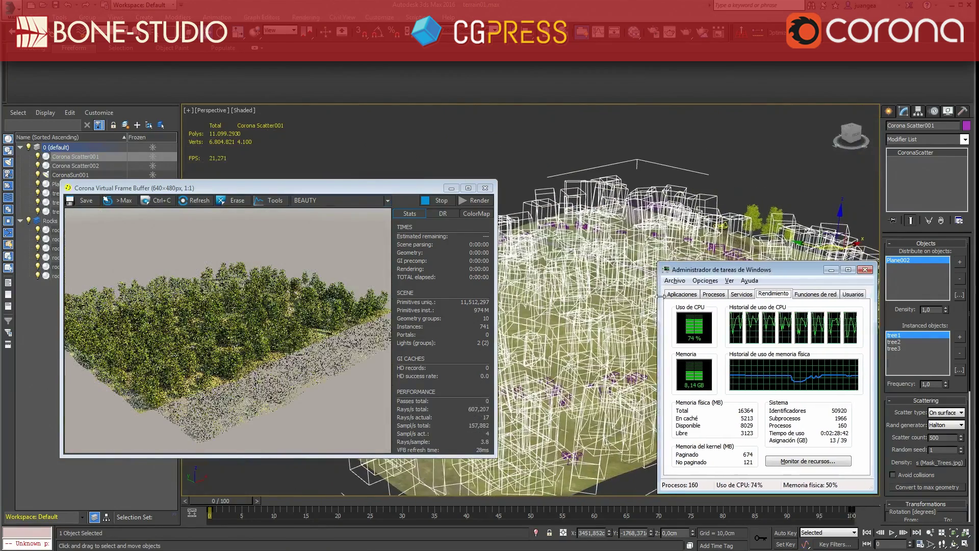
pyautogui.keyDown('alt'); pyautogui.moveTo(632, 245); pyautogui.dragTo(588, 341, button='middle'); pyautogui.keyUp('alt')
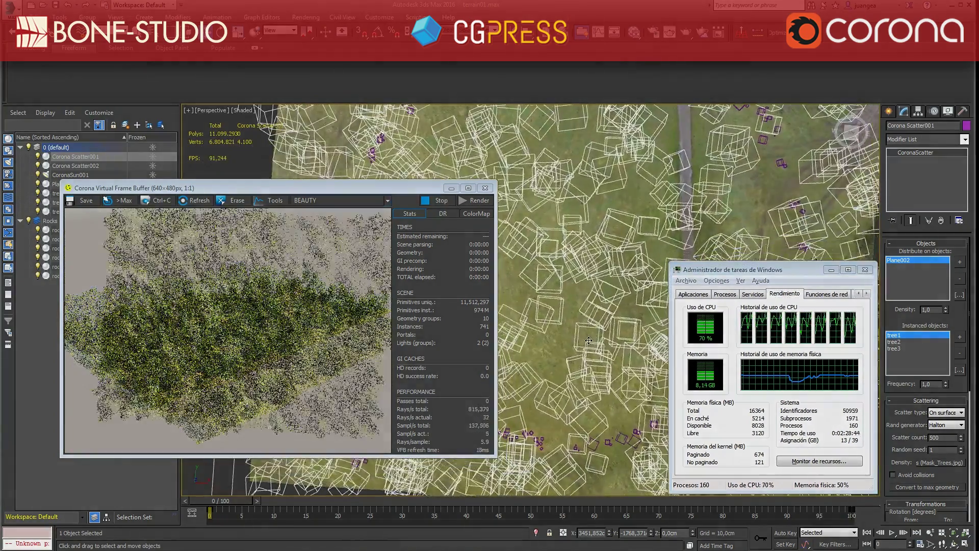